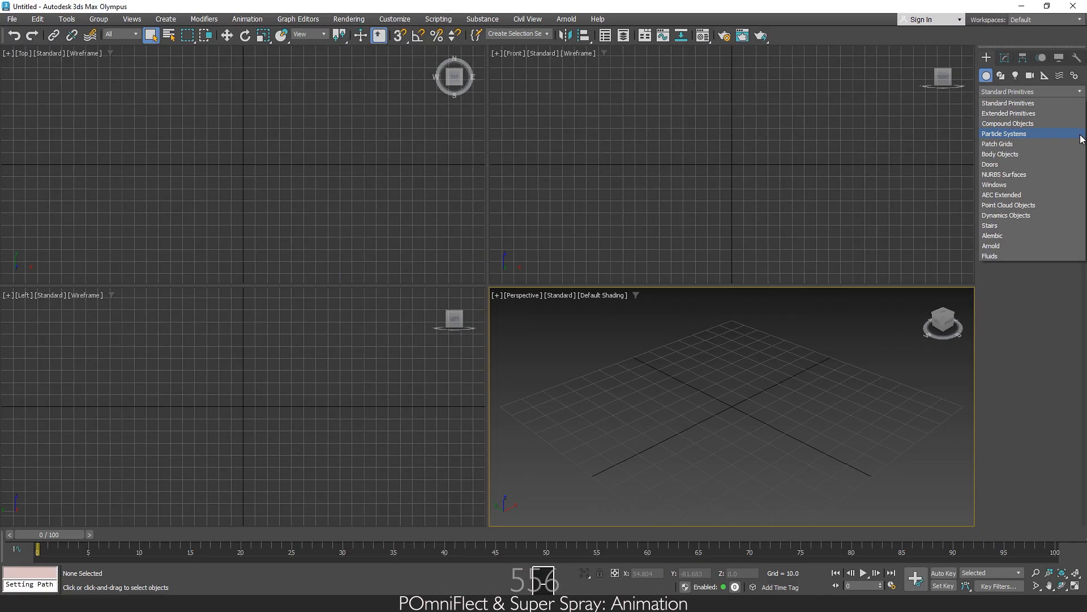
- Create a Super Spray particle emitter near the origin in the perspective view, with an icon size of about 25
{"action": "left_click", "coordinate": [1080, 135]}
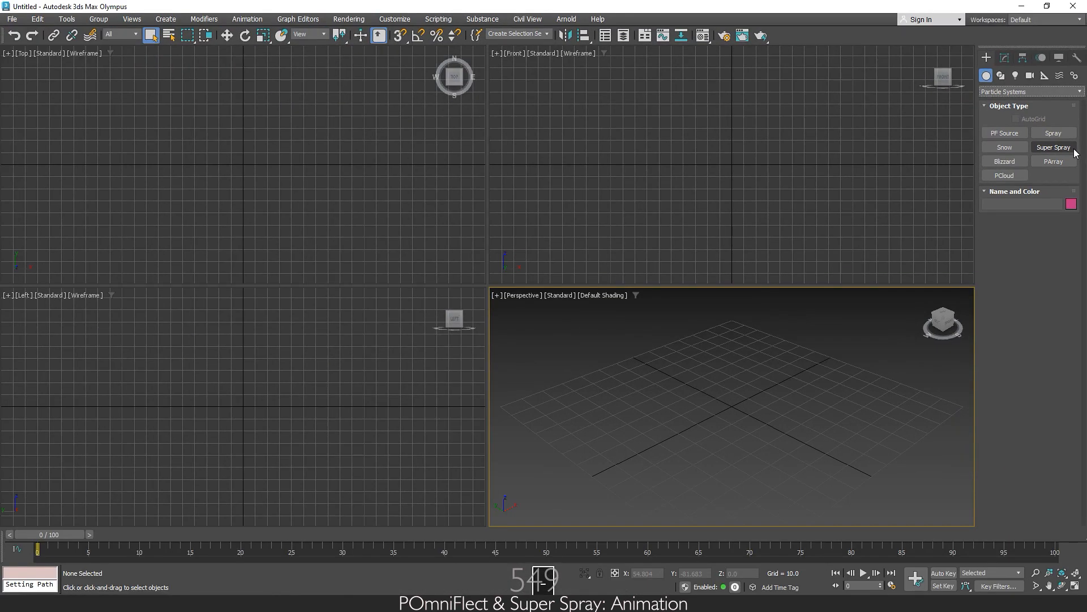
{"action": "left_click", "coordinate": [1074, 151]}
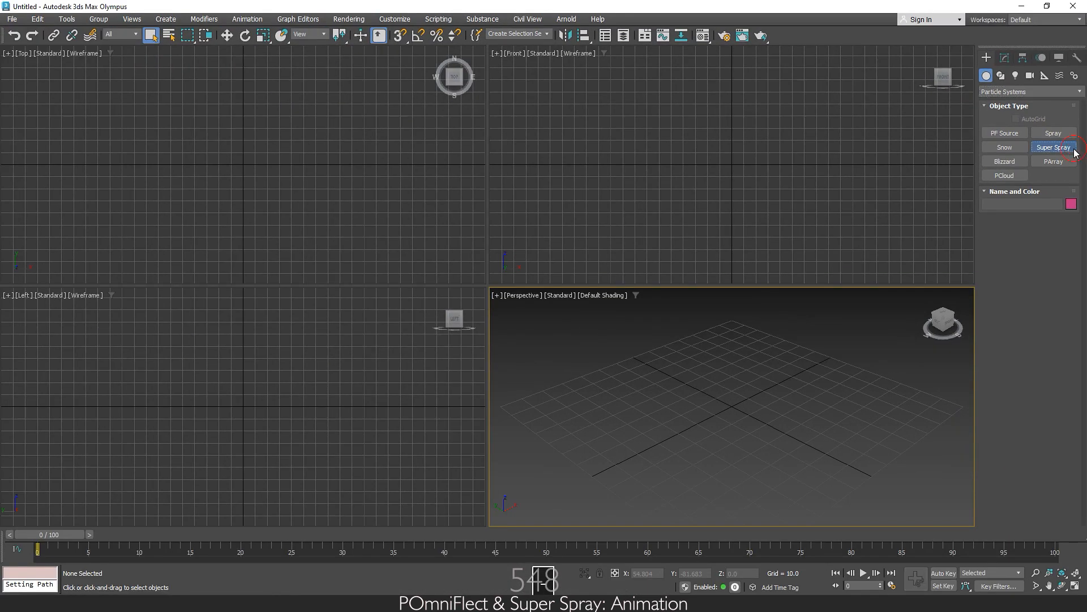
{"action": "left_click_drag", "start_coordinate": [735, 408], "coordinate": [744, 436]}
{"action": "key", "text": "w"}
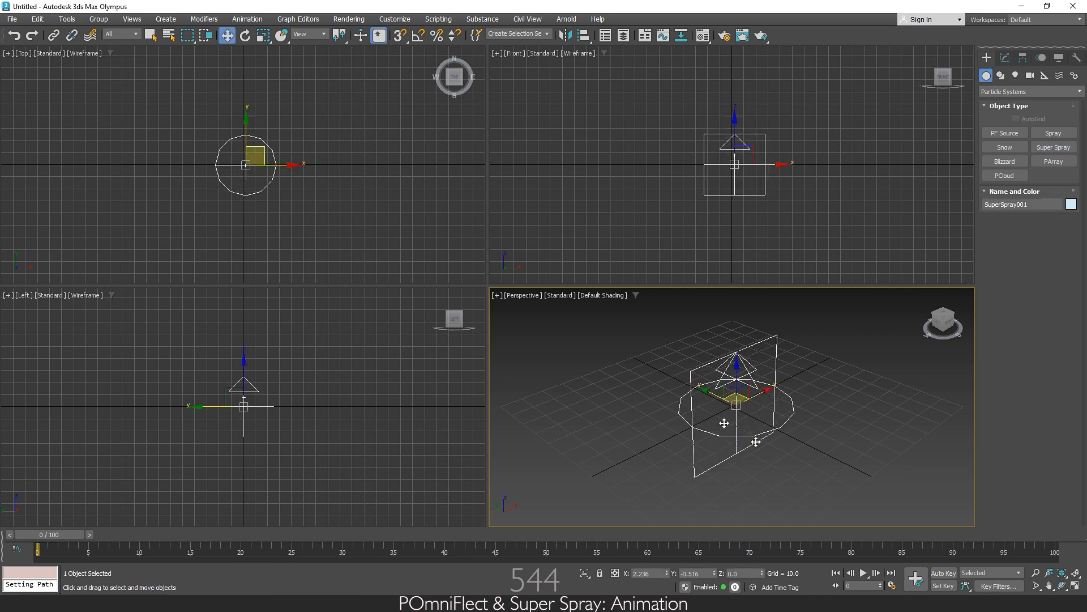
- Turn on angle snapping and rotate the Super Spray emitter 180 degrees about X so that it points downward
{"action": "left_click", "coordinate": [246, 36]}
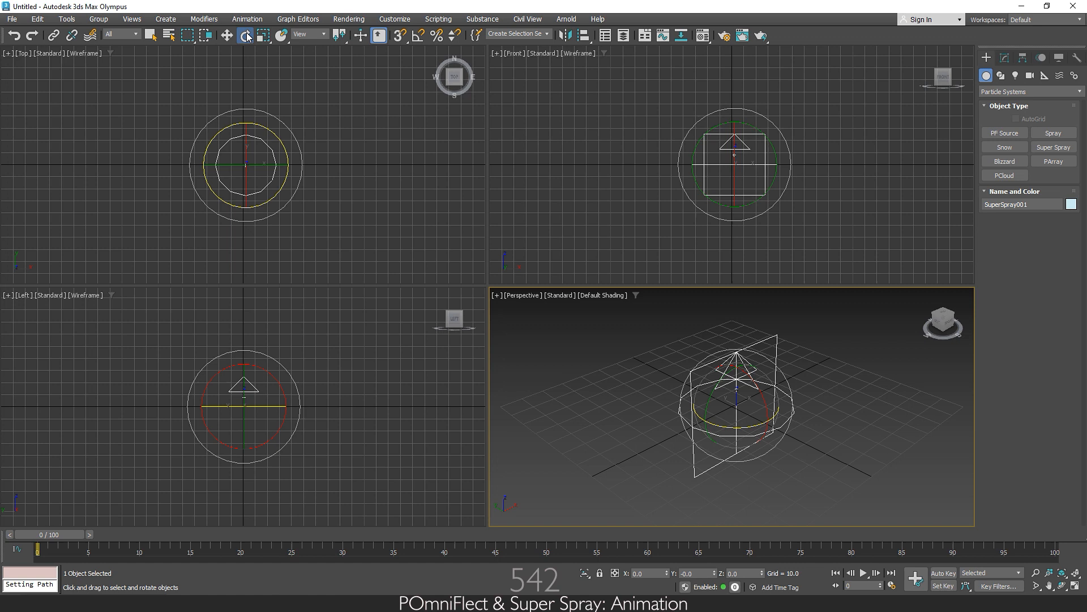
{"action": "key", "text": "a"}
{"action": "right_click", "coordinate": [528, 243]}
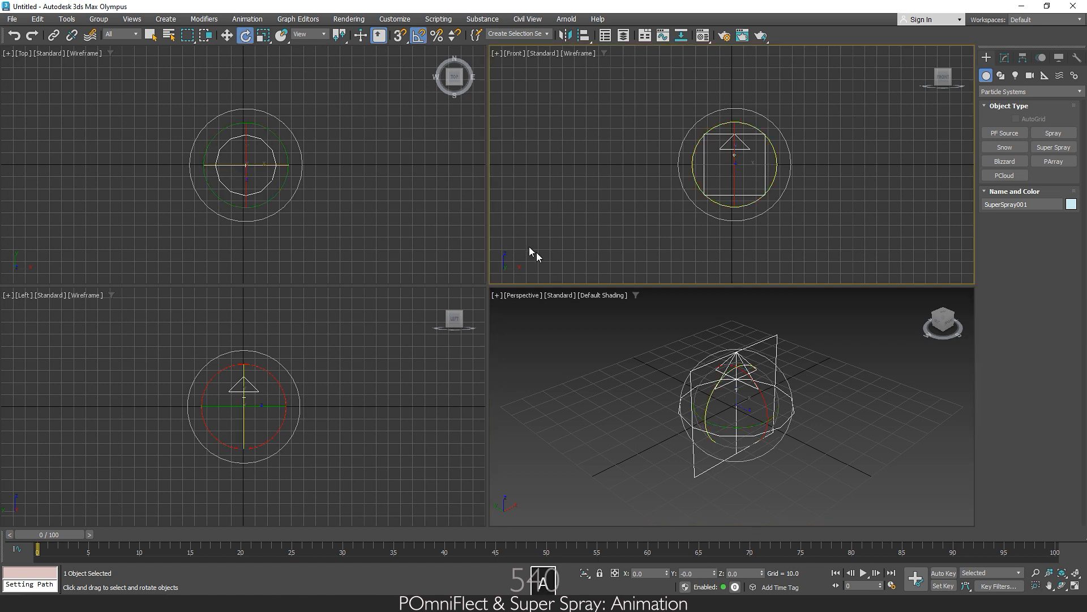
{"action": "right_click", "coordinate": [759, 394]}
{"action": "left_click_drag", "start_coordinate": [762, 396], "coordinate": [721, 304]}
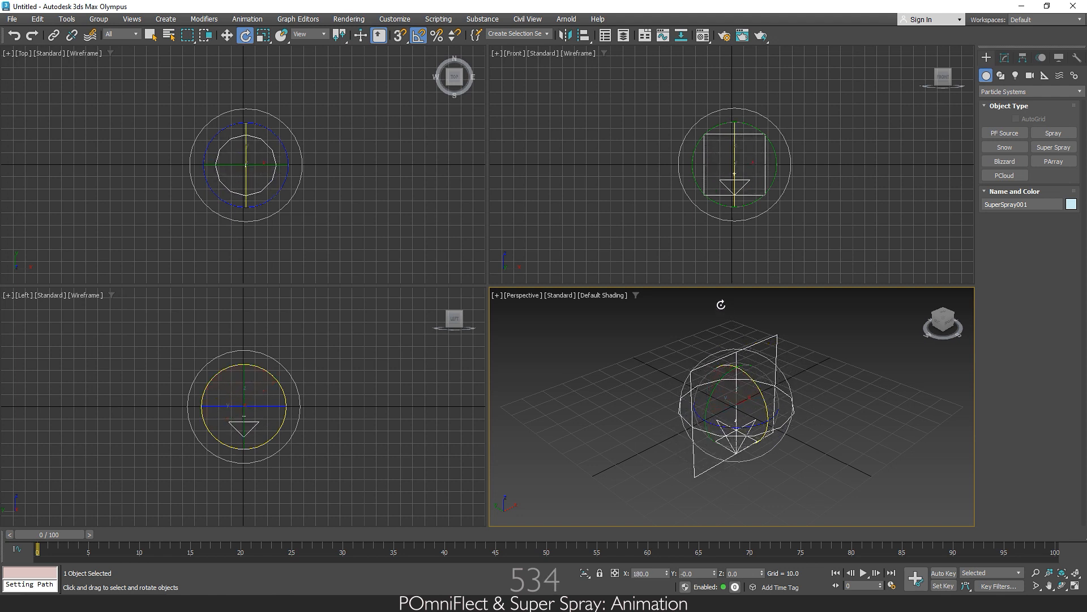
- Raise the emitter to a height of about 78.5 units and maximize the perspective viewport
{"action": "key", "text": "w"}
{"action": "mouse_move", "coordinate": [737, 377]}
{"action": "left_mouse_down"}
{"action": "mouse_move", "coordinate": [748, 321]}
{"action": "mouse_move", "coordinate": [743, 193]}
{"action": "left_mouse_up"}
{"action": "left_click", "coordinate": [1076, 583]}
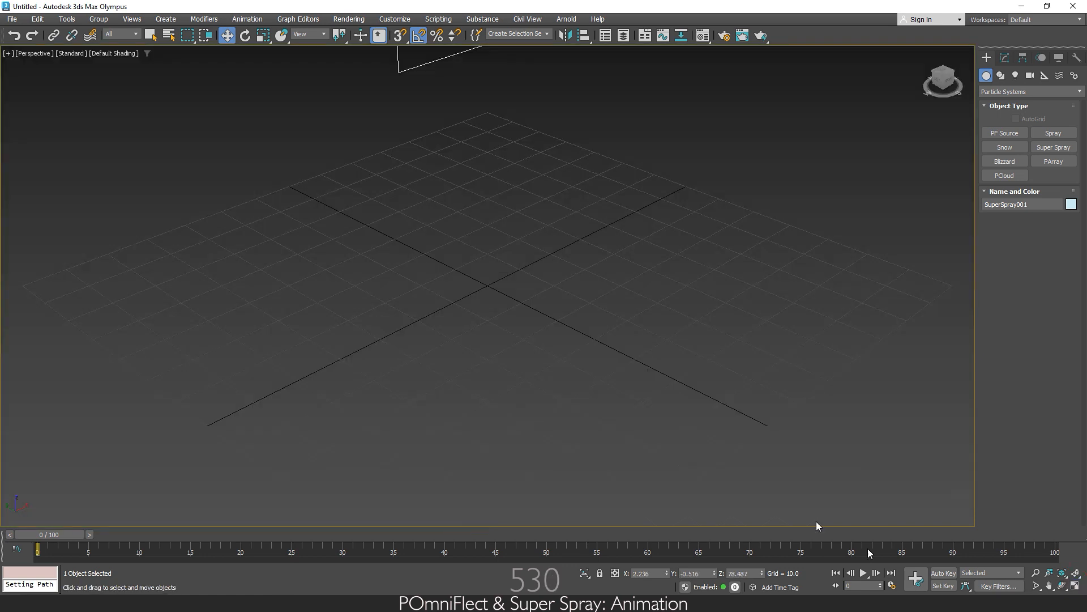
{"action": "scroll", "coordinate": [602, 265], "scroll_direction": "down", "scroll_amount": 3}
{"action": "middle_click_drag", "start_coordinate": [616, 219], "coordinate": [558, 313]}
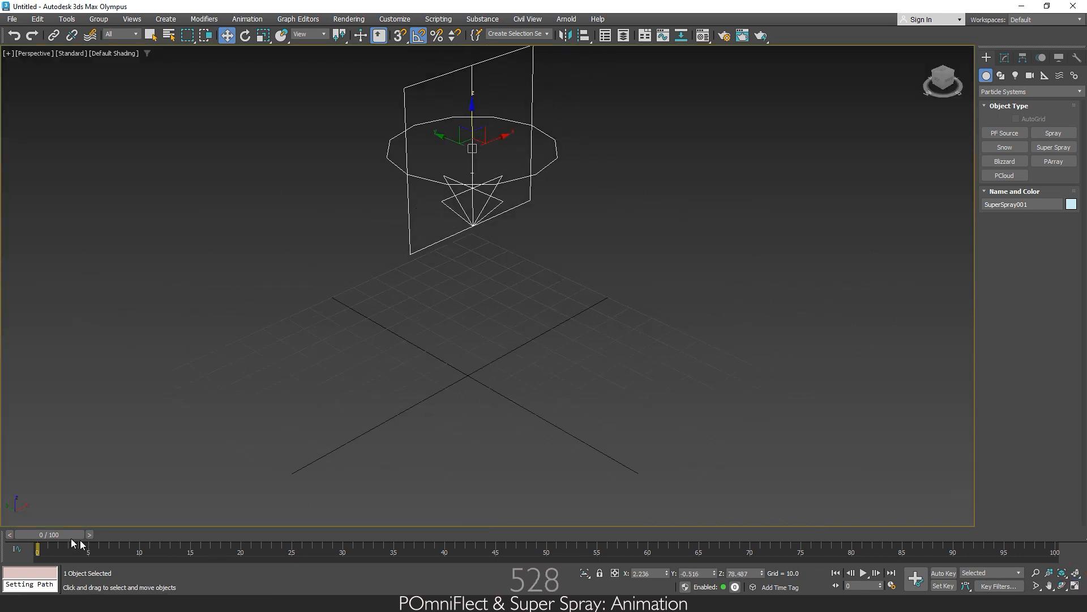
- Scrub the timeline to frame 13 and set the Super Spray's Emit Stop to 100
{"action": "left_click_drag", "start_coordinate": [57, 538], "coordinate": [185, 541]}
{"action": "key", "text": "w"}
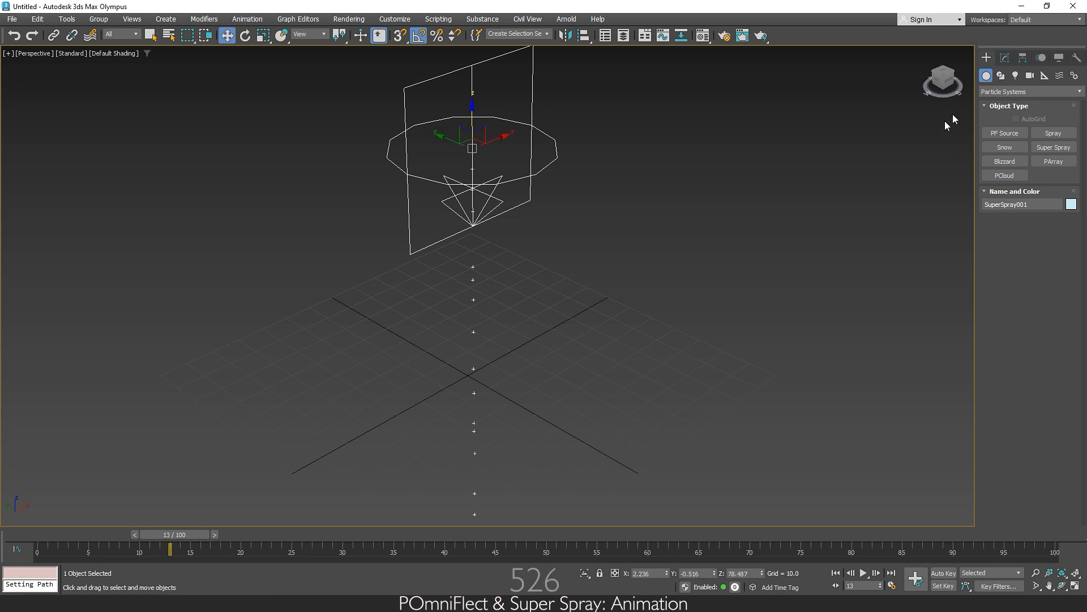
{"action": "left_click", "coordinate": [1005, 58]}
{"action": "left_click_drag", "start_coordinate": [997, 218], "coordinate": [1004, 508]}
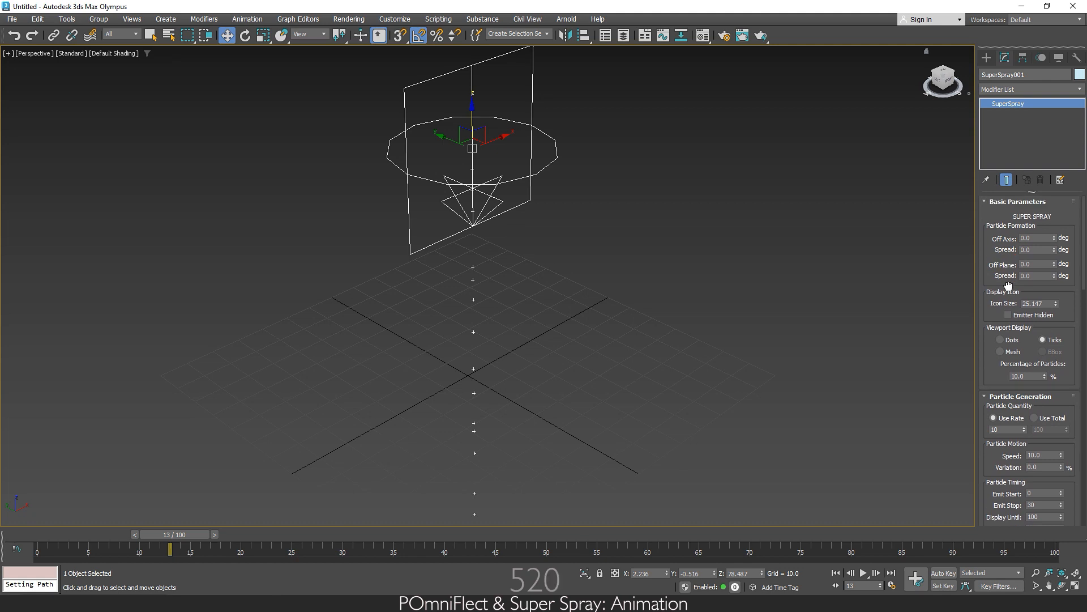
{"action": "left_click_drag", "start_coordinate": [995, 491], "coordinate": [1012, 292]}
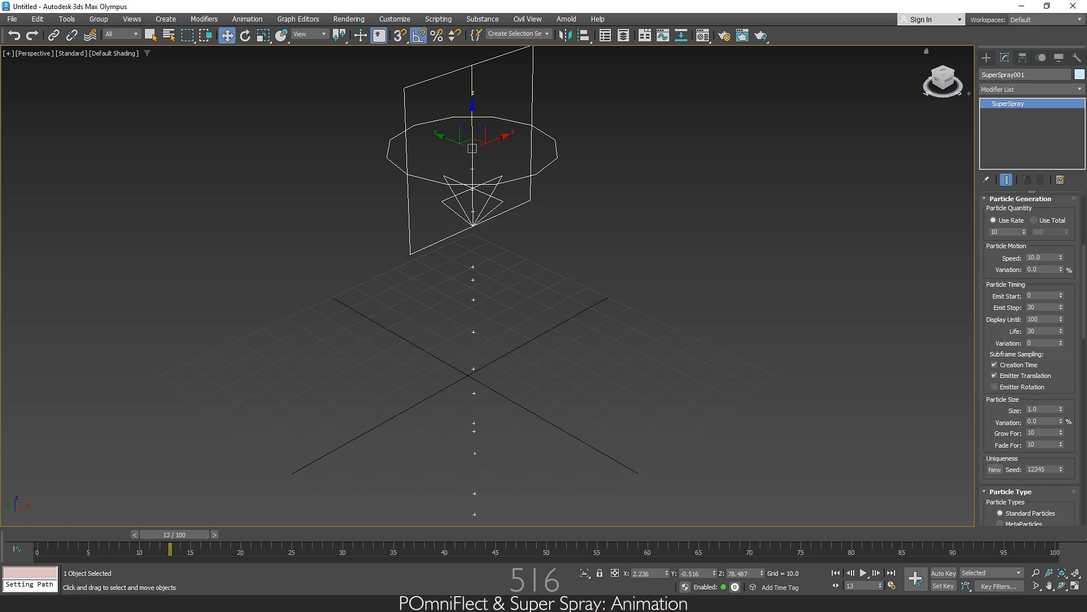
{"action": "type", "text": "100"}
{"action": "key", "text": "Return"}
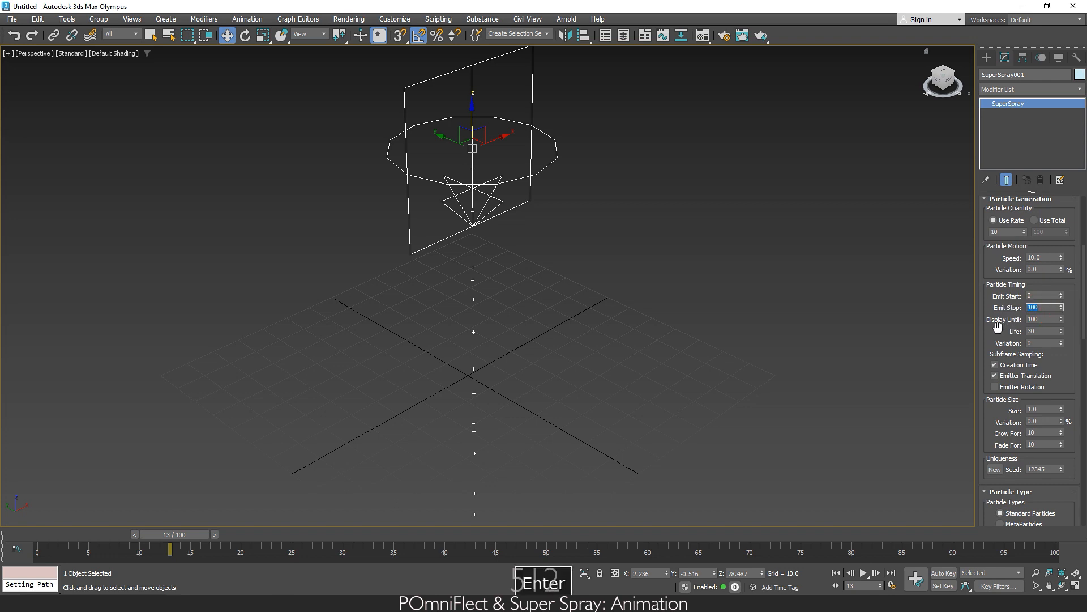
- Set the Super Spray's particle quantity to a rate of 200
{"action": "left_click_drag", "start_coordinate": [991, 309], "coordinate": [993, 385]}
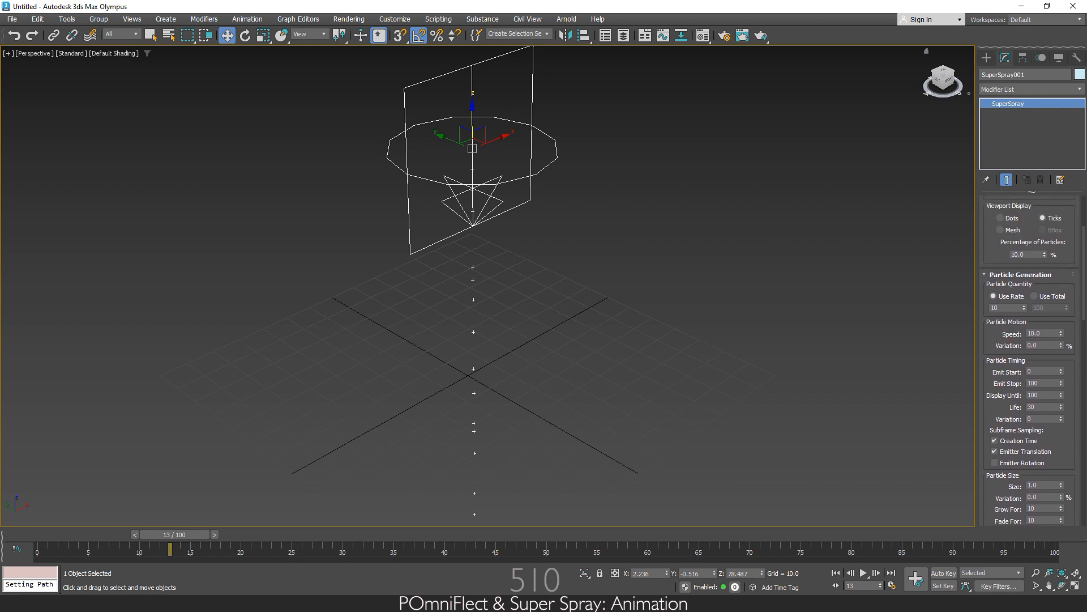
{"action": "double_click", "coordinate": [1005, 307]}
{"action": "type", "text": "200"}
{"action": "key", "text": "Return"}
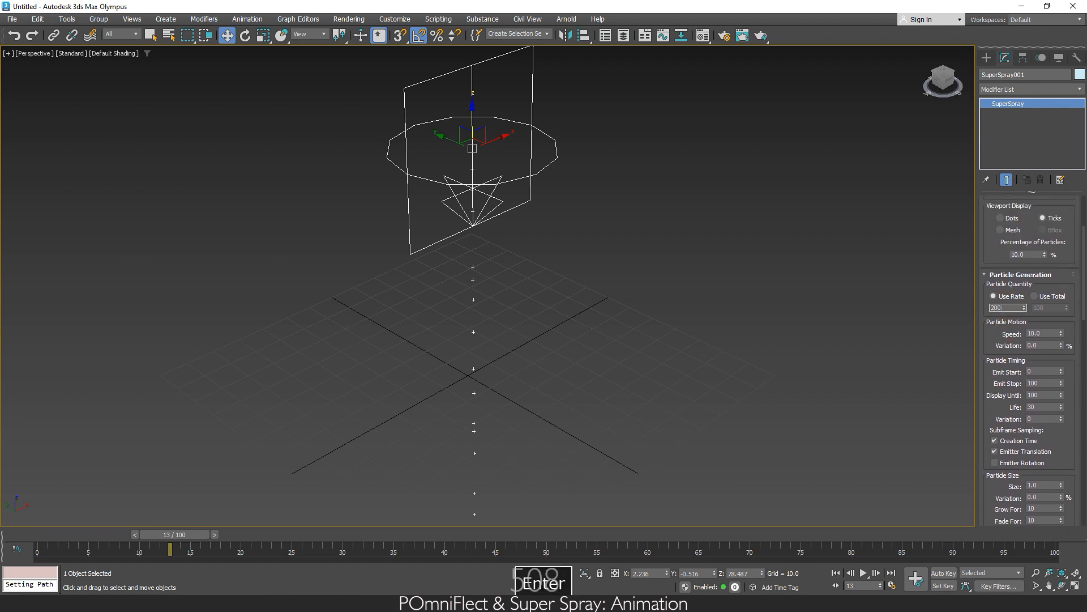
- Set the particle formation to 3 degrees Off Axis with a 2-degree spread and a 180-degree Off Plane spread
{"action": "left_click_drag", "start_coordinate": [993, 243], "coordinate": [992, 365]}
{"action": "left_click_drag", "start_coordinate": [1054, 236], "coordinate": [1054, 143]}
{"action": "middle_click_drag", "start_coordinate": [508, 344], "coordinate": [699, 340], "text": "alt"}
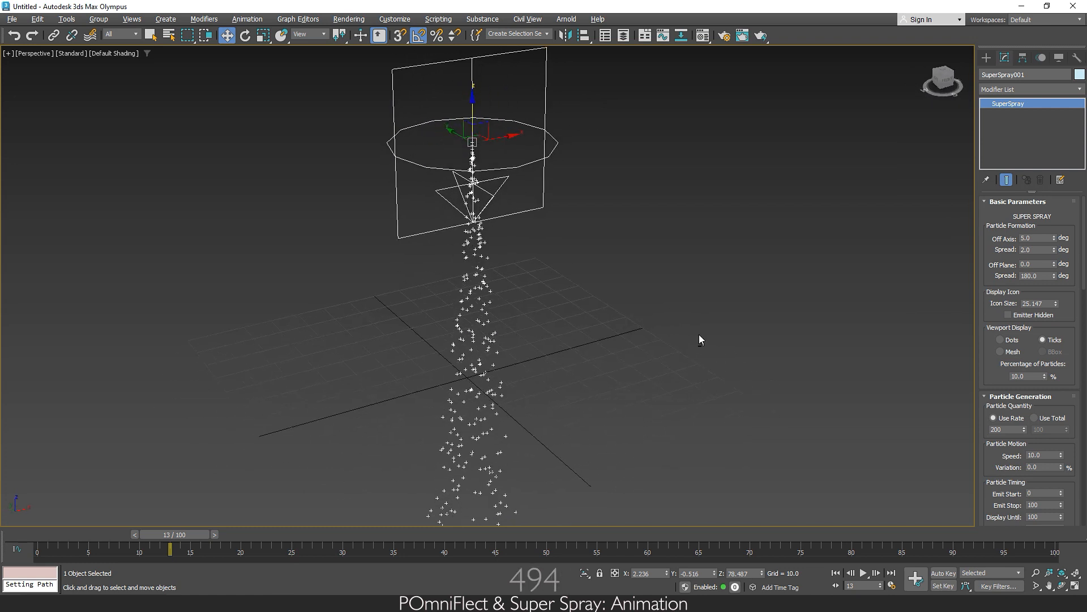
{"action": "type", "text": "3"}
{"action": "key", "text": "Return"}
- Play back the particle animation to check the spray, and rewind the timeline to frame 0
{"action": "left_click", "coordinate": [863, 573]}
{"action": "scroll", "coordinate": [709, 356], "scroll_direction": "down", "scroll_amount": 5}
{"action": "middle_click_drag", "start_coordinate": [709, 356], "coordinate": [658, 334]}
{"action": "scroll", "coordinate": [578, 280], "scroll_direction": "up", "scroll_amount": 3}
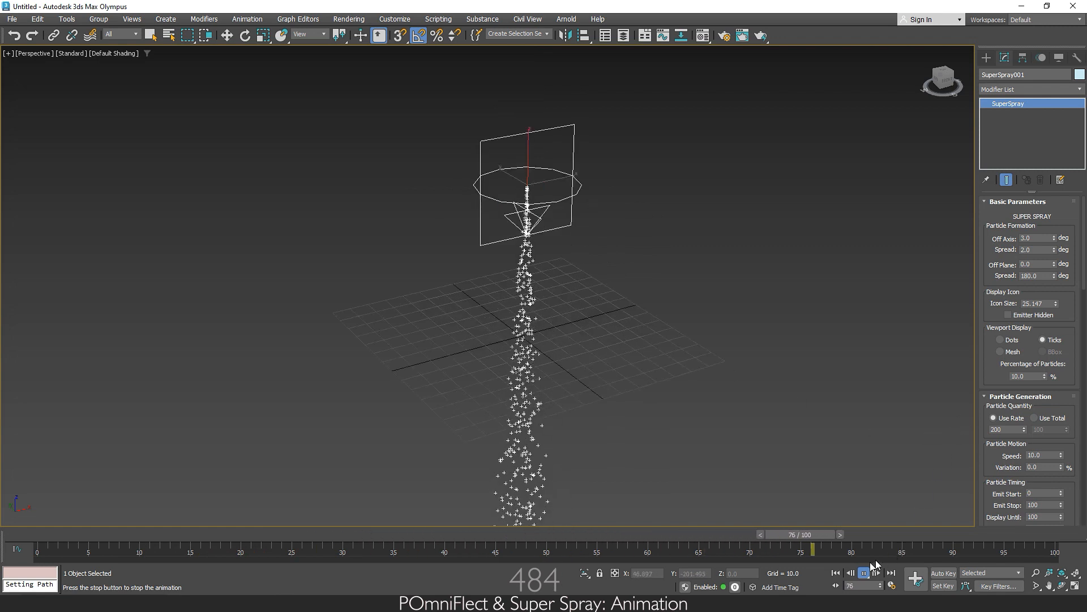
{"action": "key", "text": "space"}
{"action": "right_click", "coordinate": [866, 547]}
{"action": "left_click", "coordinate": [916, 534]}
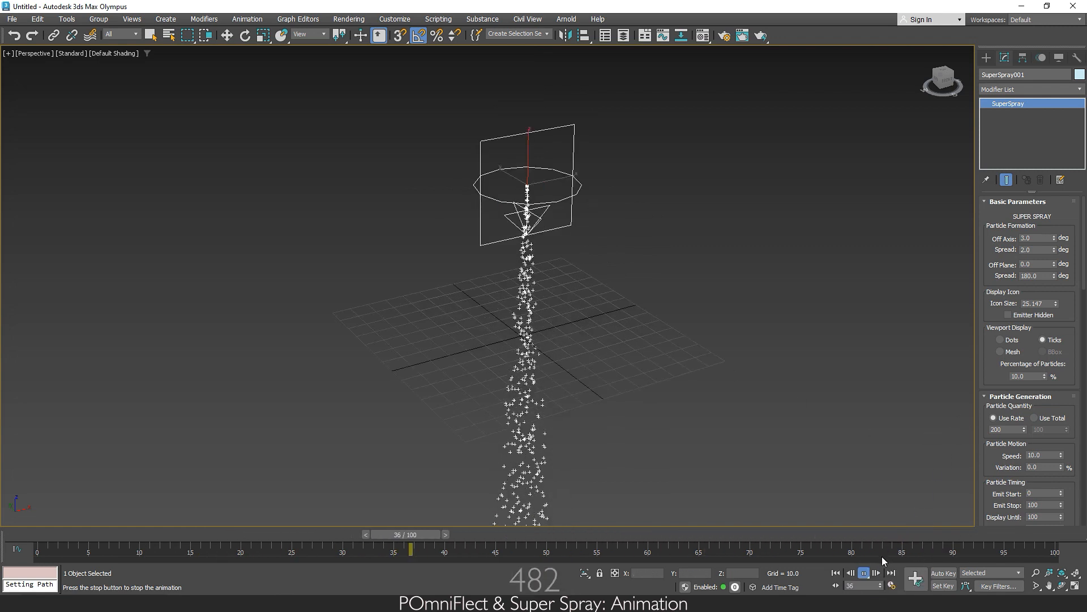
{"action": "left_click", "coordinate": [863, 573]}
{"action": "left_click_drag", "start_coordinate": [602, 536], "coordinate": [3, 538]}
- Create a large rectangular POmniFlect deflector on the ground plane beneath the emitter
{"action": "left_click", "coordinate": [988, 59]}
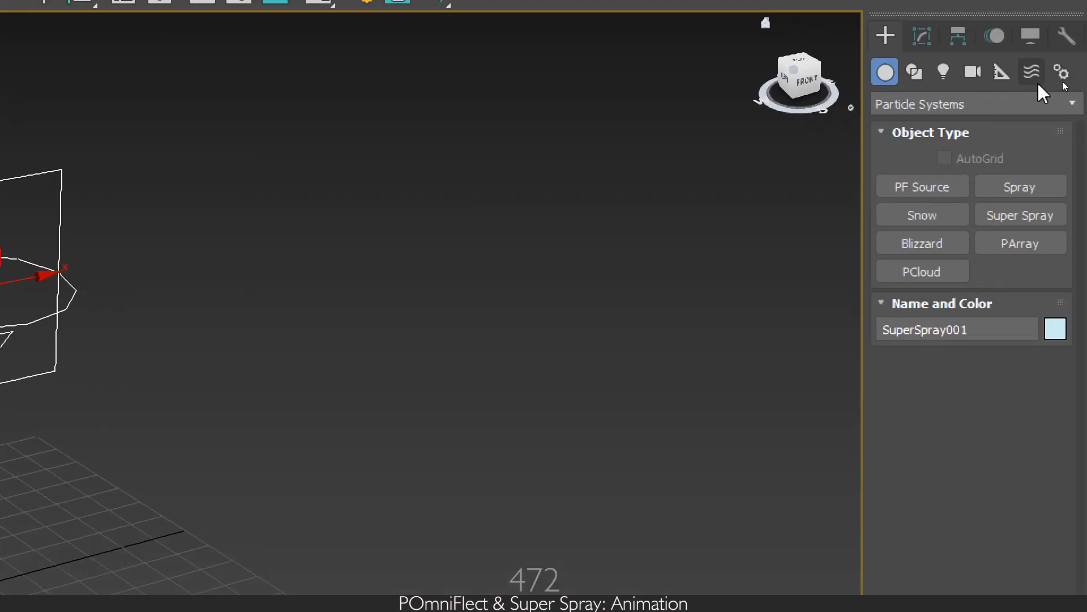
{"action": "left_click", "coordinate": [1038, 84]}
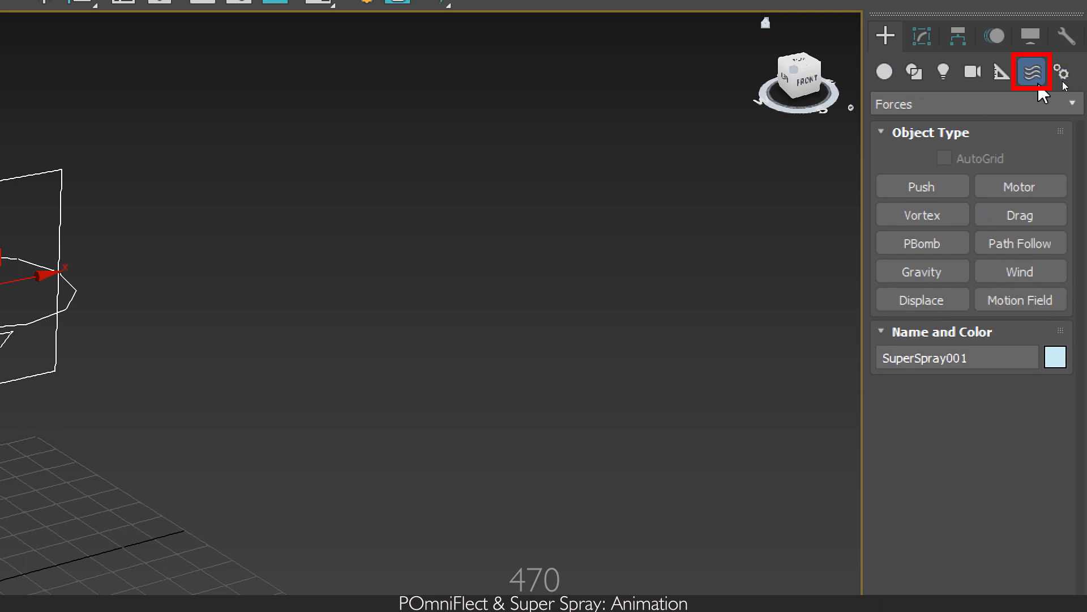
{"action": "left_click", "coordinate": [1072, 104]}
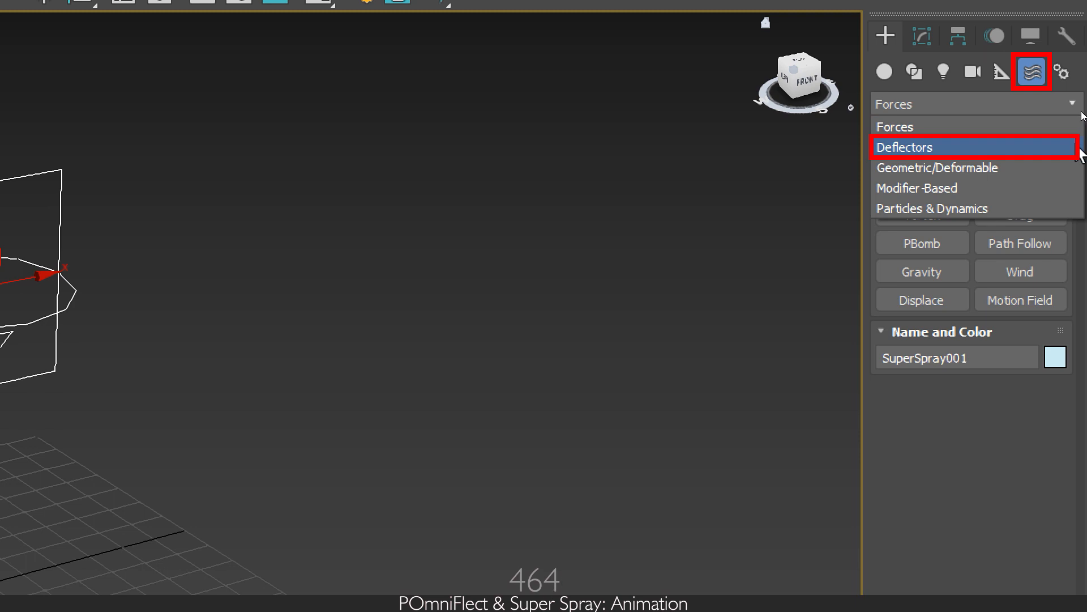
{"action": "left_click", "coordinate": [1078, 148]}
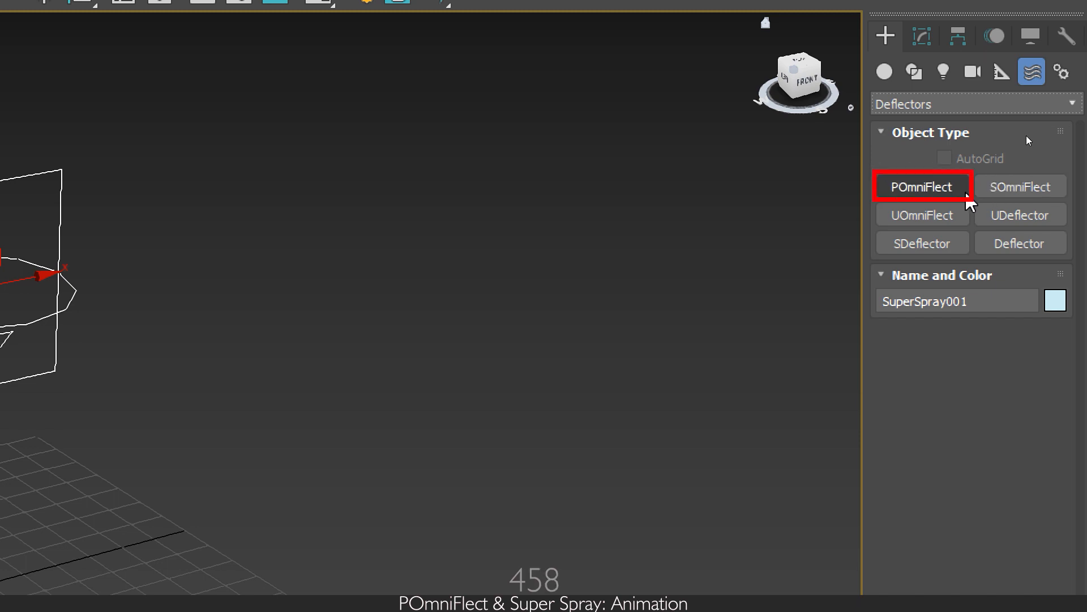
{"action": "left_click", "coordinate": [966, 193]}
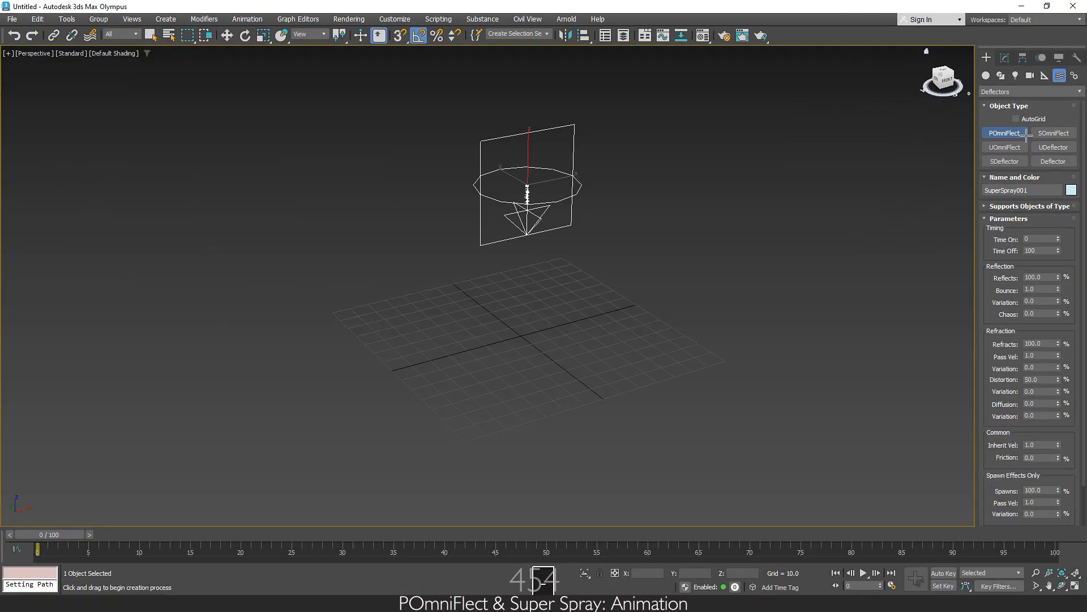
{"action": "left_click_drag", "start_coordinate": [384, 325], "coordinate": [912, 373]}
{"action": "right_click", "coordinate": [806, 384]}
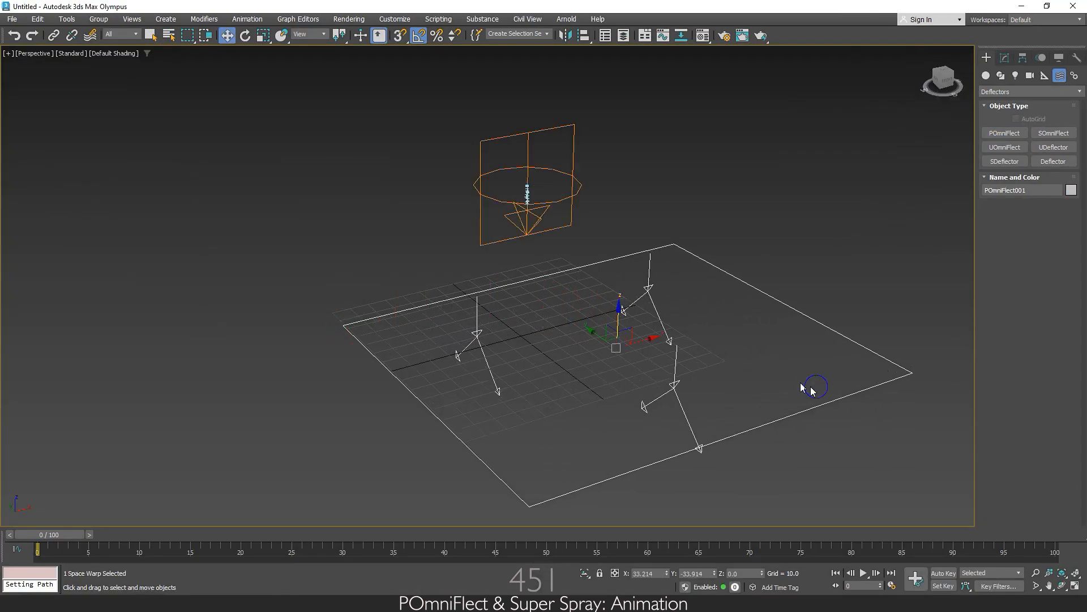
- Center both the Super Spray emitter and the POmniFlect deflector at X 0 and Y 0
{"action": "left_click", "coordinate": [570, 139]}
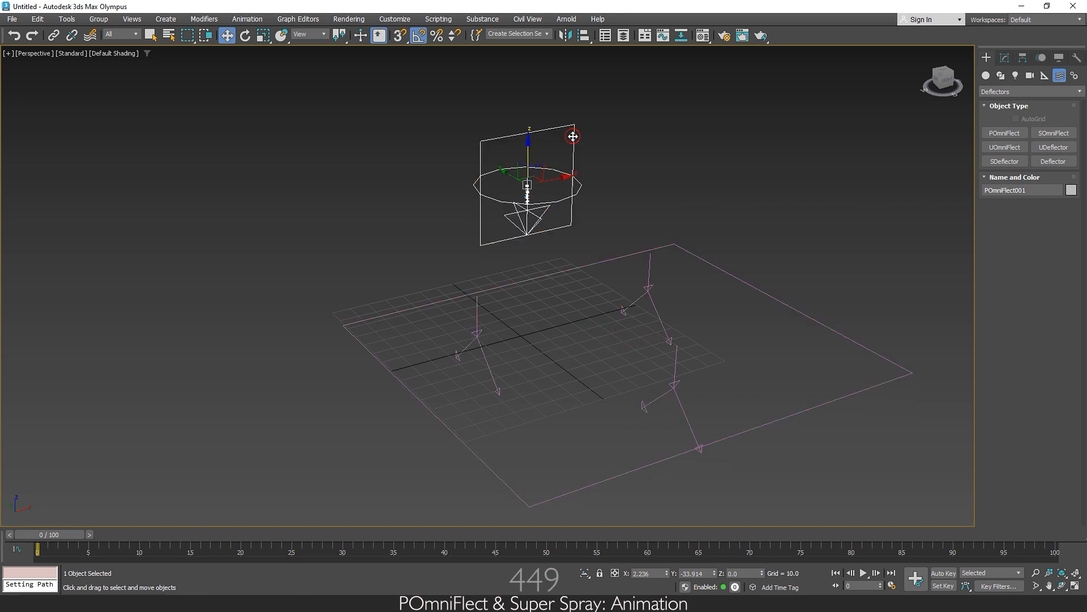
{"action": "right_click", "coordinate": [667, 573]}
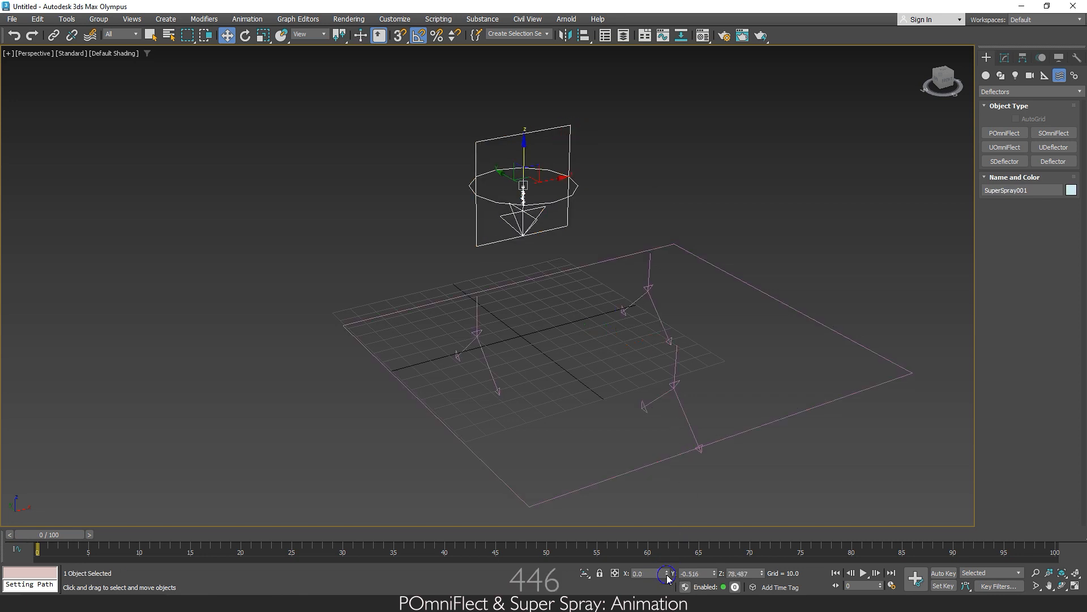
{"action": "left_click", "coordinate": [679, 399]}
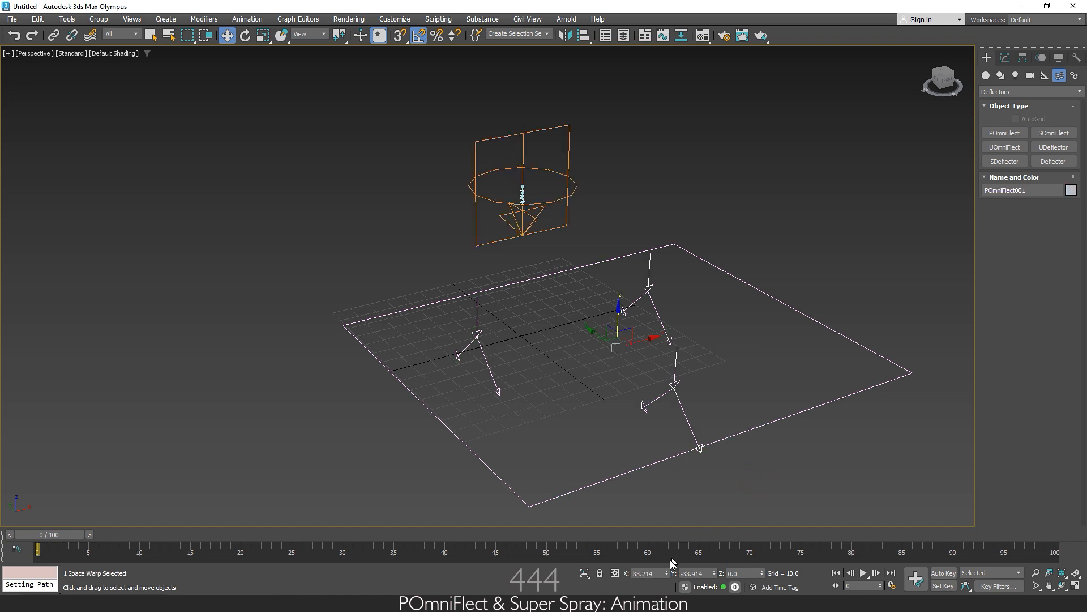
{"action": "right_click", "coordinate": [667, 574]}
{"action": "right_click", "coordinate": [716, 575]}
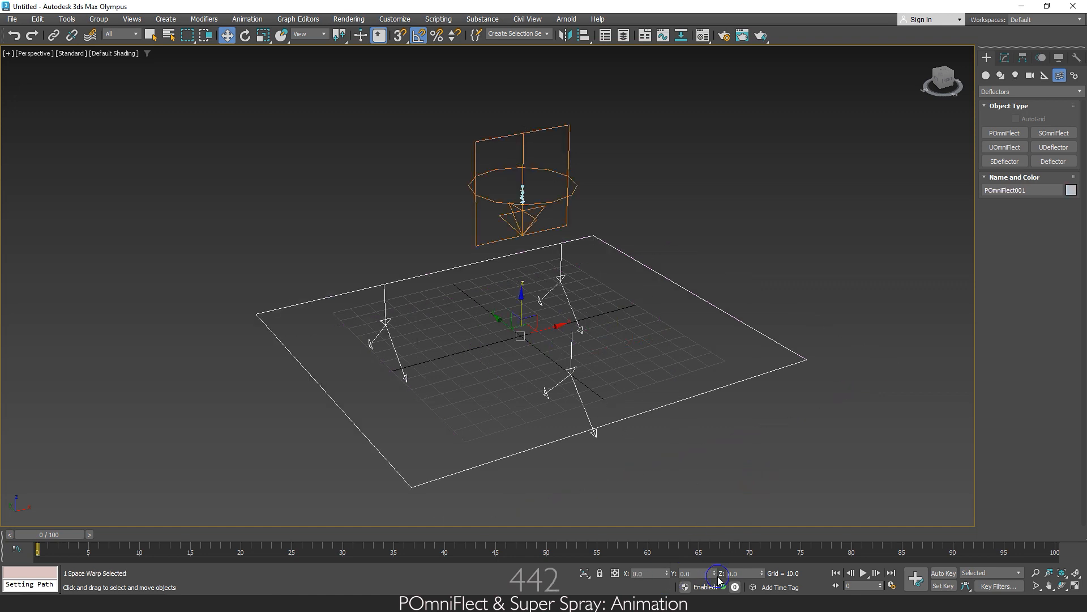
- Raise the Super Spray emitter to a height of about 105.6 units and scrub the timeline to frame 29
{"action": "mouse_move", "coordinate": [660, 428]}
{"action": "middle_mouse_down", "text": "alt"}
{"action": "mouse_move", "coordinate": [626, 381]}
{"action": "mouse_move", "coordinate": [530, 399]}
{"action": "middle_mouse_up", "text": "alt"}
{"action": "left_click", "coordinate": [524, 171]}
{"action": "left_click_drag", "start_coordinate": [524, 162], "coordinate": [528, 103]}
{"action": "left_click_drag", "start_coordinate": [43, 537], "coordinate": [322, 535]}
{"action": "mouse_move", "coordinate": [552, 453]}
{"action": "middle_mouse_down", "text": "alt"}
{"action": "mouse_move", "coordinate": [544, 425]}
{"action": "mouse_move", "coordinate": [560, 461]}
{"action": "middle_mouse_up", "text": "alt"}
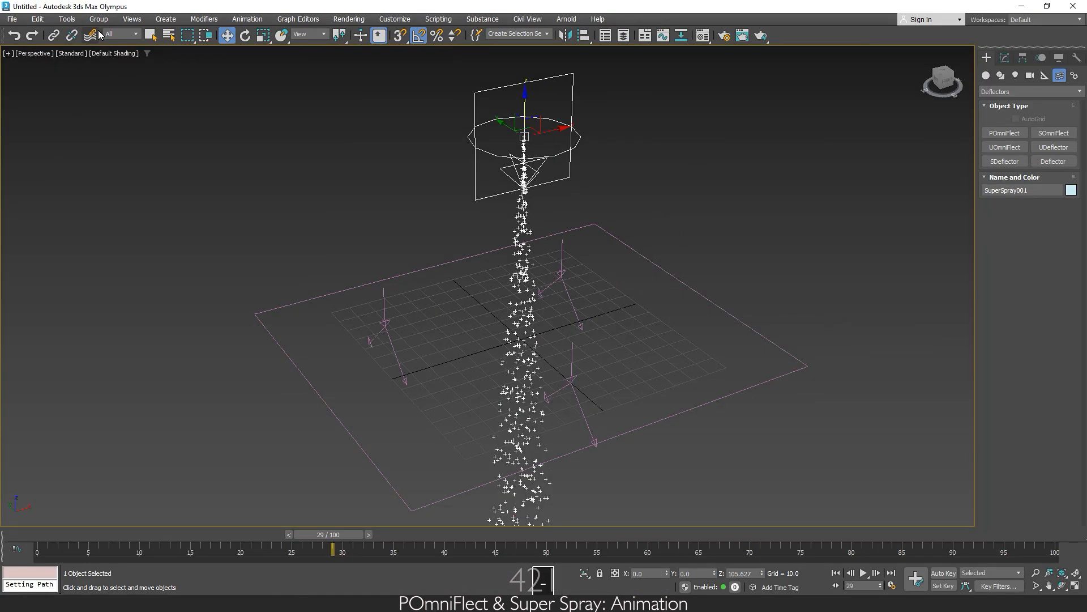
- Bind the Super Spray to the POmniFlect space warp, and return to the Move tool
{"action": "left_click", "coordinate": [99, 36]}
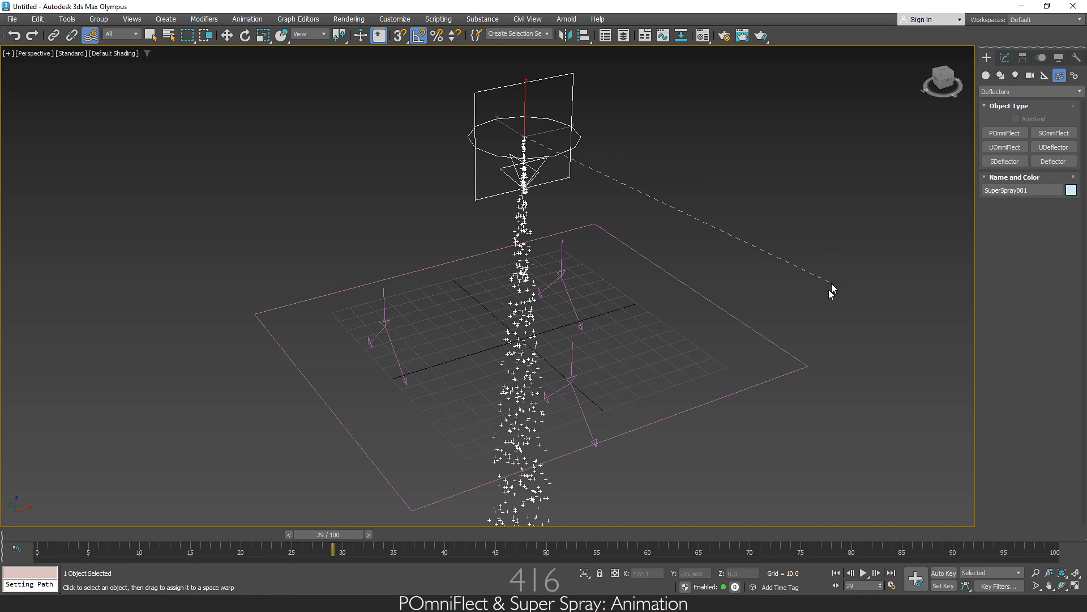
{"action": "left_click_drag", "start_coordinate": [776, 335], "coordinate": [774, 343]}
{"action": "left_click", "coordinate": [226, 35]}
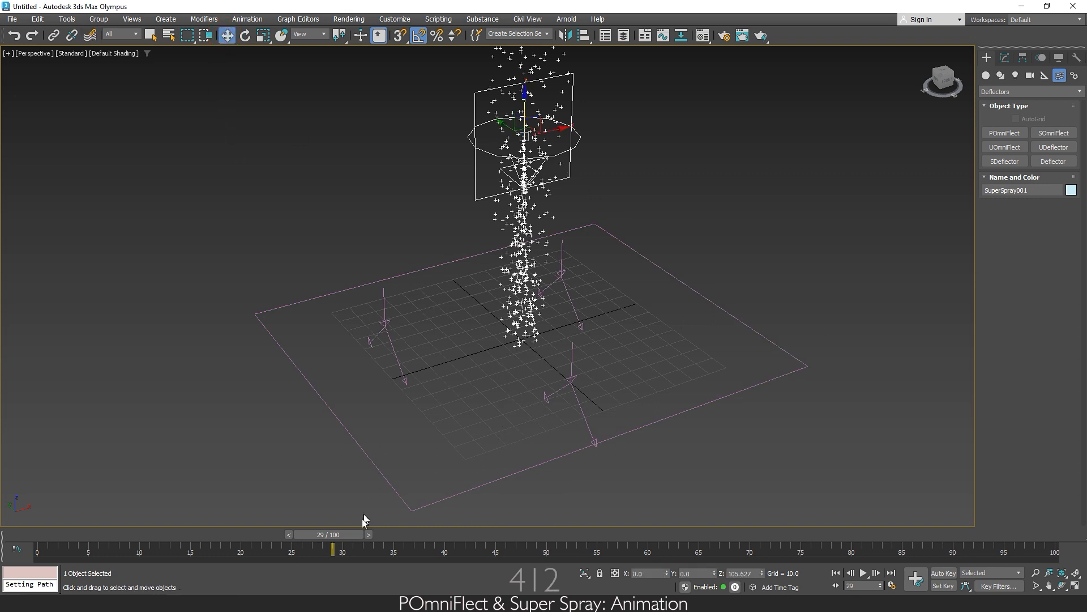
- Play and scrub the animation from several angles to examine how the particles bounce off the deflector
{"action": "mouse_move", "coordinate": [356, 534]}
{"action": "left_mouse_down"}
{"action": "mouse_move", "coordinate": [90, 509]}
{"action": "mouse_move", "coordinate": [327, 529]}
{"action": "left_mouse_up"}
{"action": "middle_click_drag", "start_coordinate": [453, 451], "coordinate": [484, 346], "text": "alt"}
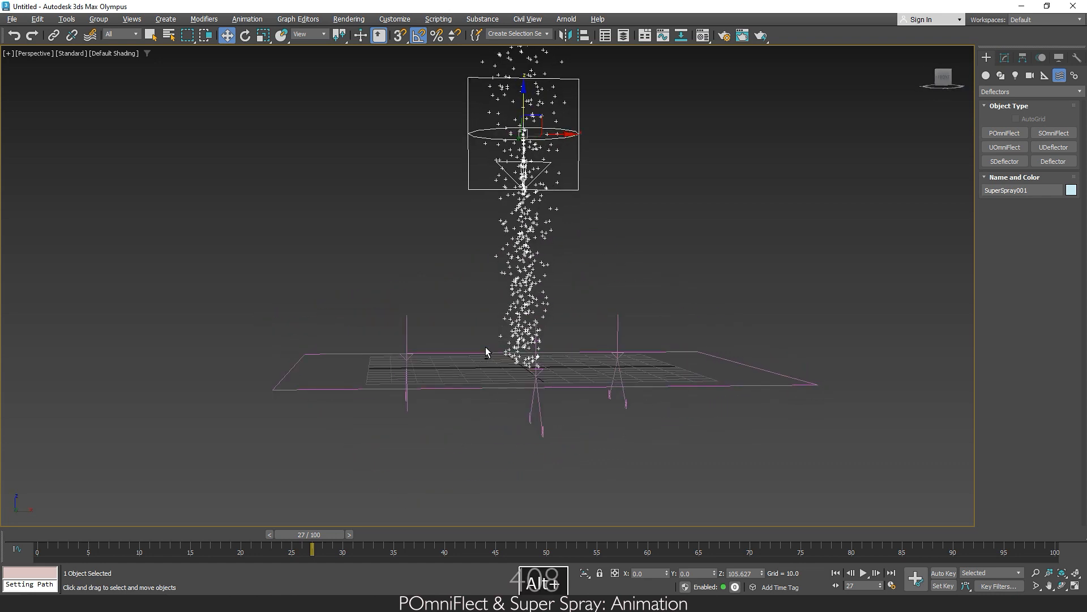
{"action": "left_click", "coordinate": [863, 574]}
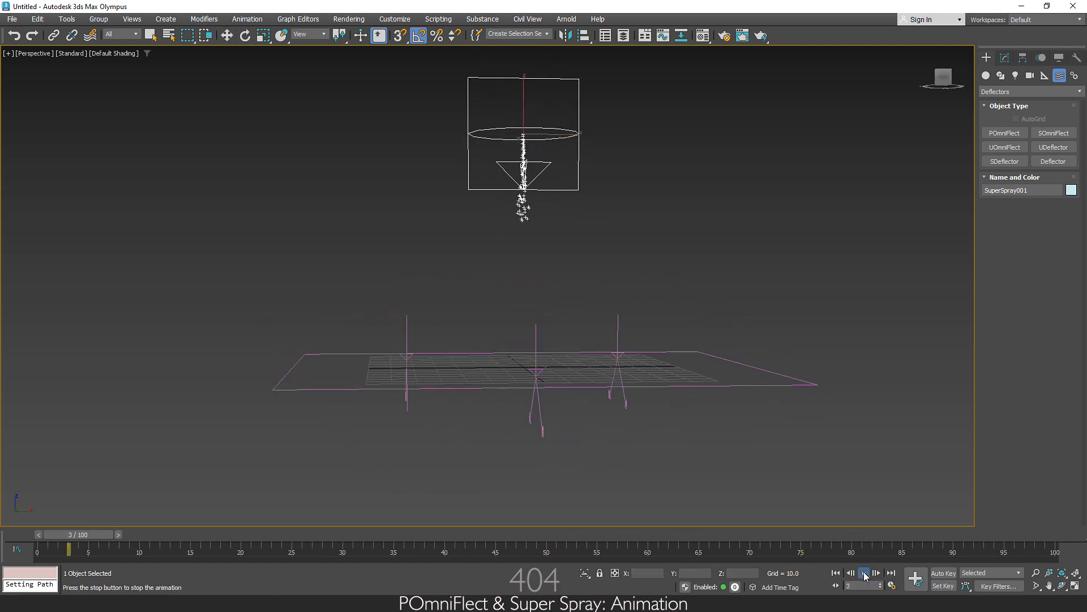
{"action": "left_click", "coordinate": [864, 573]}
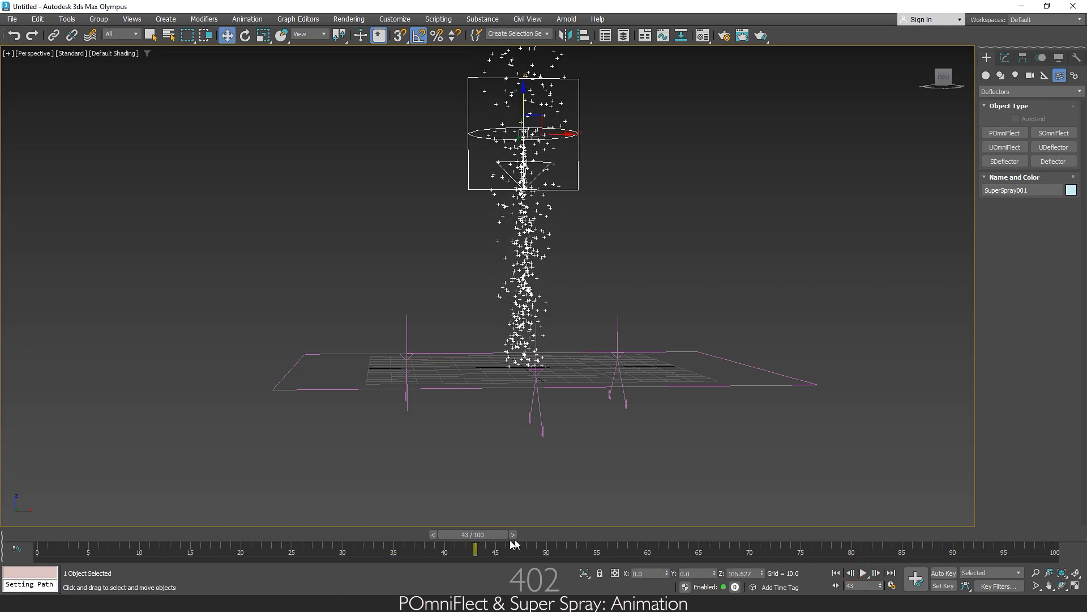
{"action": "left_click_drag", "start_coordinate": [484, 539], "coordinate": [207, 554]}
{"action": "middle_click_drag", "start_coordinate": [401, 437], "coordinate": [501, 447], "text": "alt"}
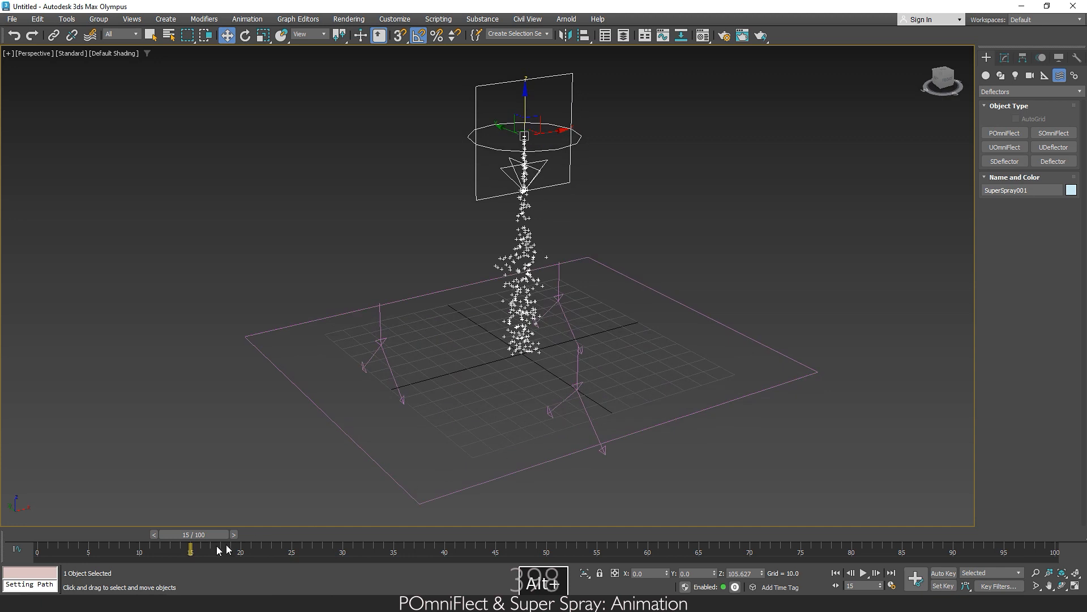
{"action": "left_click_drag", "start_coordinate": [206, 535], "coordinate": [246, 536]}
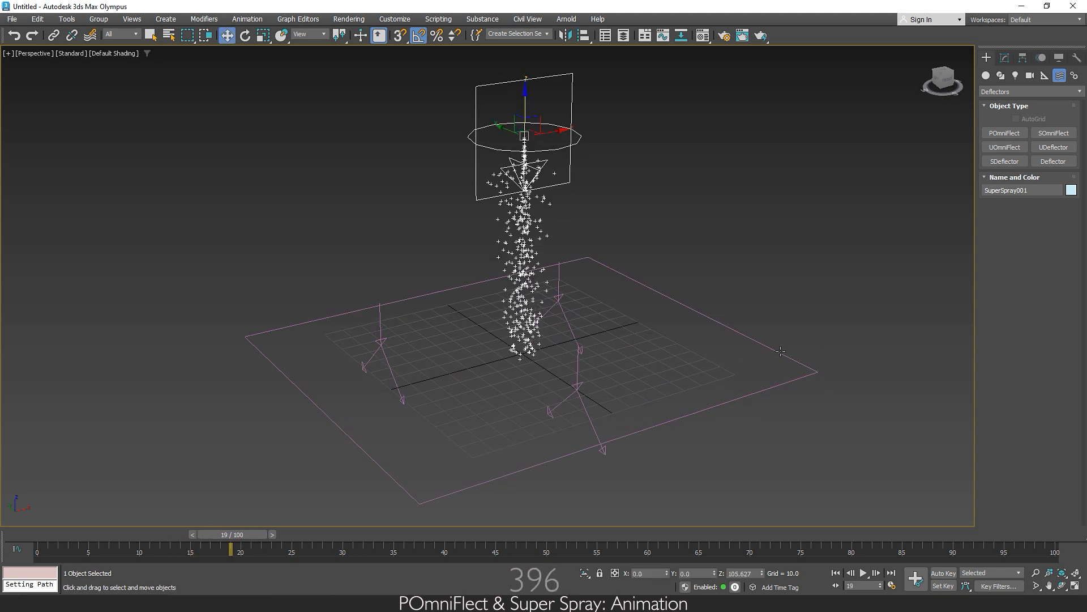
- Select the POmniFlect deflector for modification, try Reflects at 0%, and restore it to 100%
{"action": "left_click", "coordinate": [781, 351]}
{"action": "left_click", "coordinate": [1005, 57]}
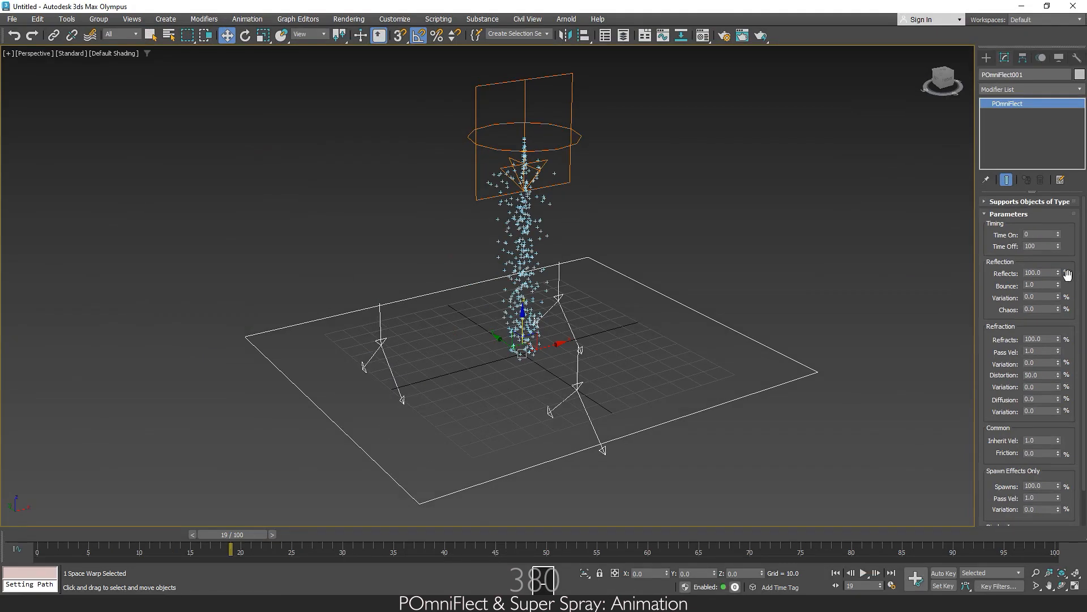
{"action": "right_click", "coordinate": [1059, 274]}
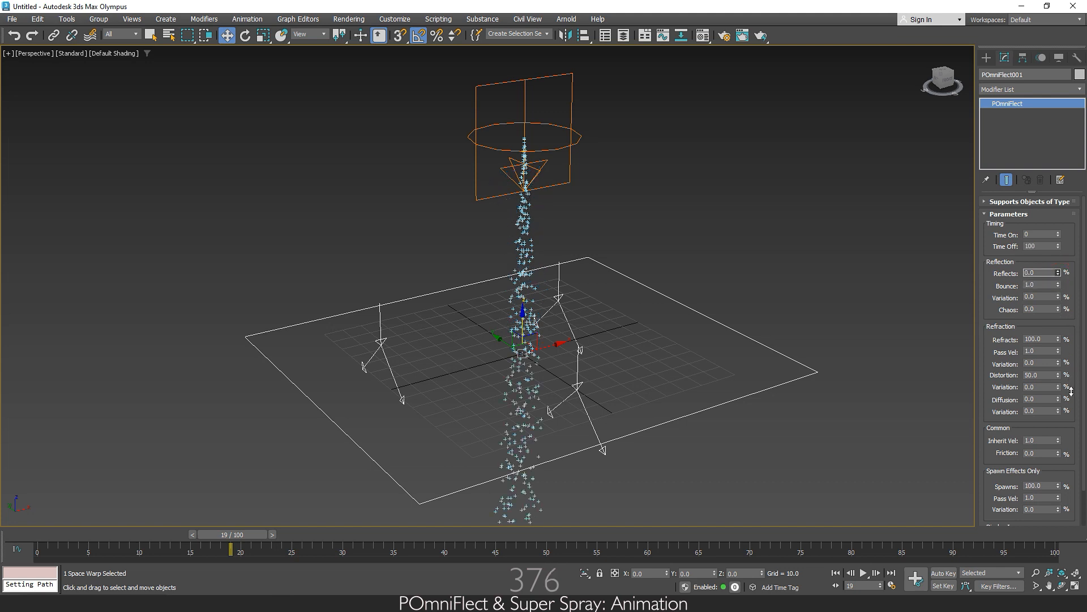
{"action": "left_click_drag", "start_coordinate": [1071, 391], "coordinate": [1074, 251]}
- Try a Bounce of 0 on the deflector, scrub to frame 29, and undo the Bounce change
{"action": "right_click", "coordinate": [1059, 286]}
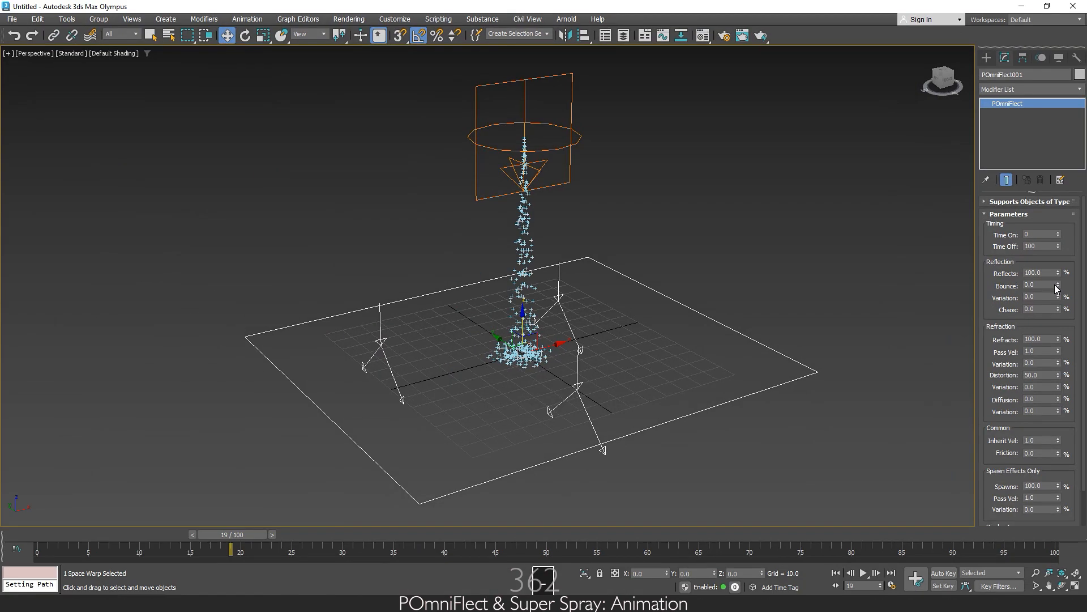
{"action": "mouse_move", "coordinate": [239, 532]}
{"action": "left_mouse_down"}
{"action": "mouse_move", "coordinate": [417, 550]}
{"action": "mouse_move", "coordinate": [862, 554]}
{"action": "mouse_move", "coordinate": [224, 552]}
{"action": "mouse_move", "coordinate": [663, 553]}
{"action": "mouse_move", "coordinate": [342, 553]}
{"action": "left_mouse_up"}
{"action": "key", "text": "w"}
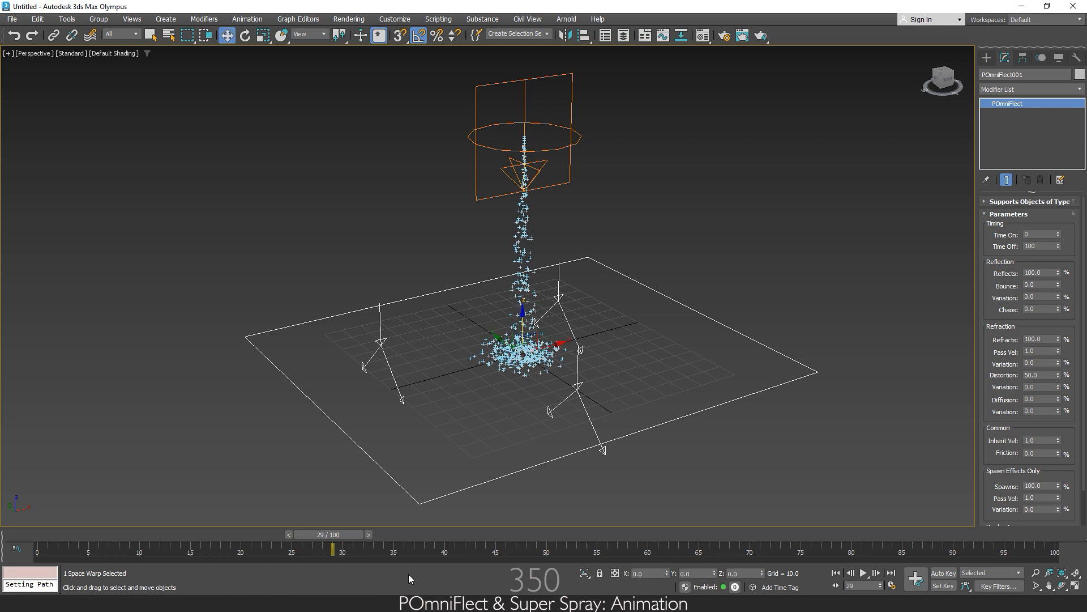
{"action": "key", "text": "ctrl+z"}
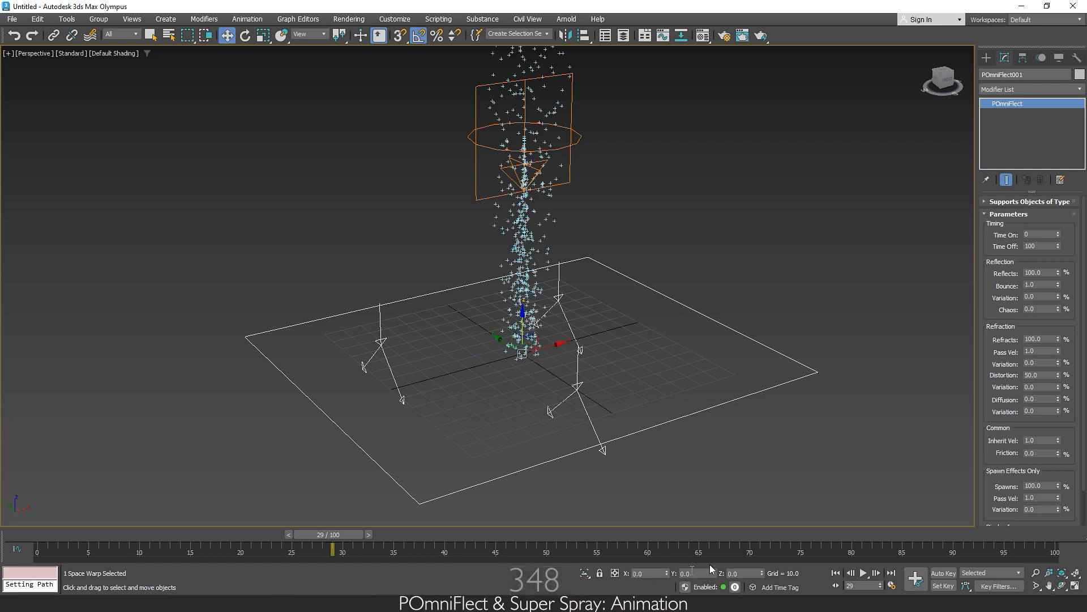
- Set the deflector's Reflects to 0% and refraction Pass Vel to 0, and scrub the timeline to frame 77
{"action": "right_click", "coordinate": [1058, 274]}
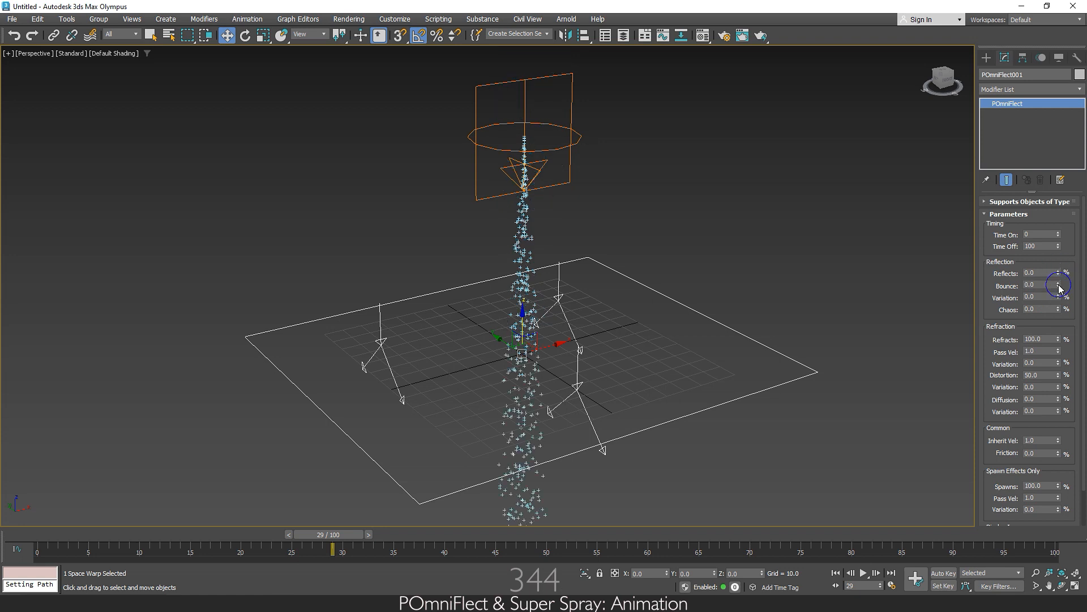
{"action": "right_click", "coordinate": [1059, 353]}
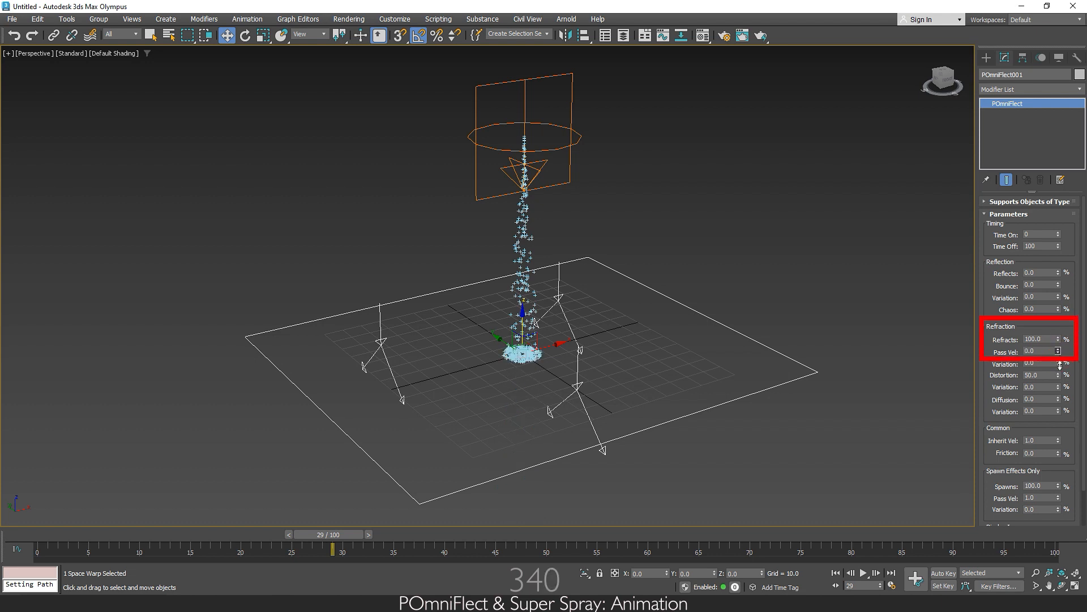
{"action": "mouse_move", "coordinate": [1059, 352]}
{"action": "left_mouse_down"}
{"action": "mouse_move", "coordinate": [1058, 322]}
{"action": "mouse_move", "coordinate": [1058, 351]}
{"action": "left_mouse_up"}
{"action": "left_click_drag", "start_coordinate": [339, 536], "coordinate": [821, 550]}
{"action": "key", "text": "w"}
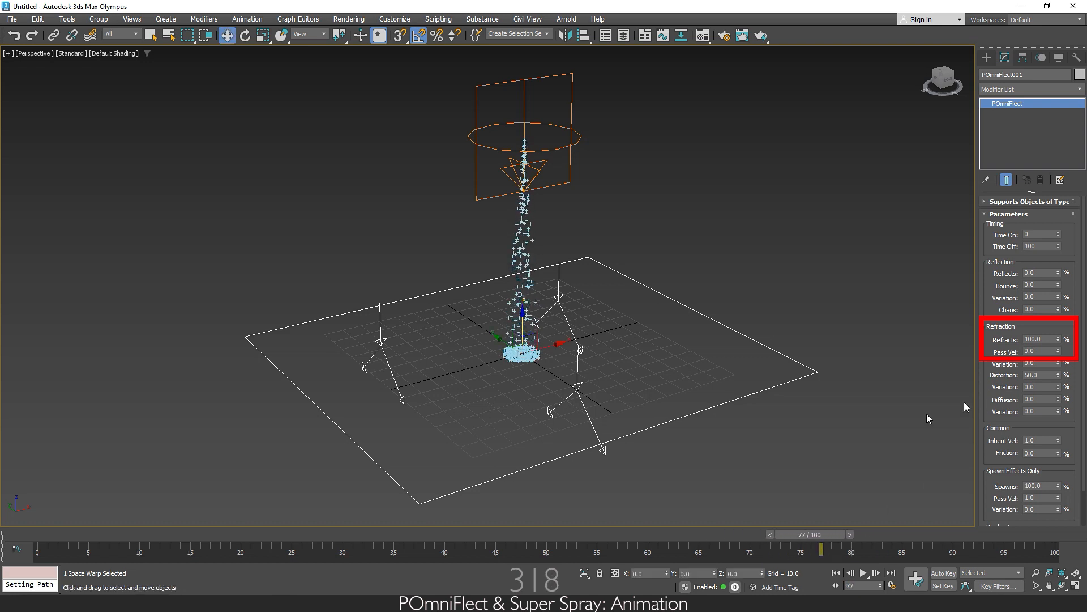
- Set the deflector's refraction Pass Vel to 1 and play the animation to compare the particle behaviour
{"action": "double_click", "coordinate": [1041, 350]}
{"action": "type", "text": "1"}
{"action": "key", "text": "Return"}
{"action": "left_click", "coordinate": [864, 573]}
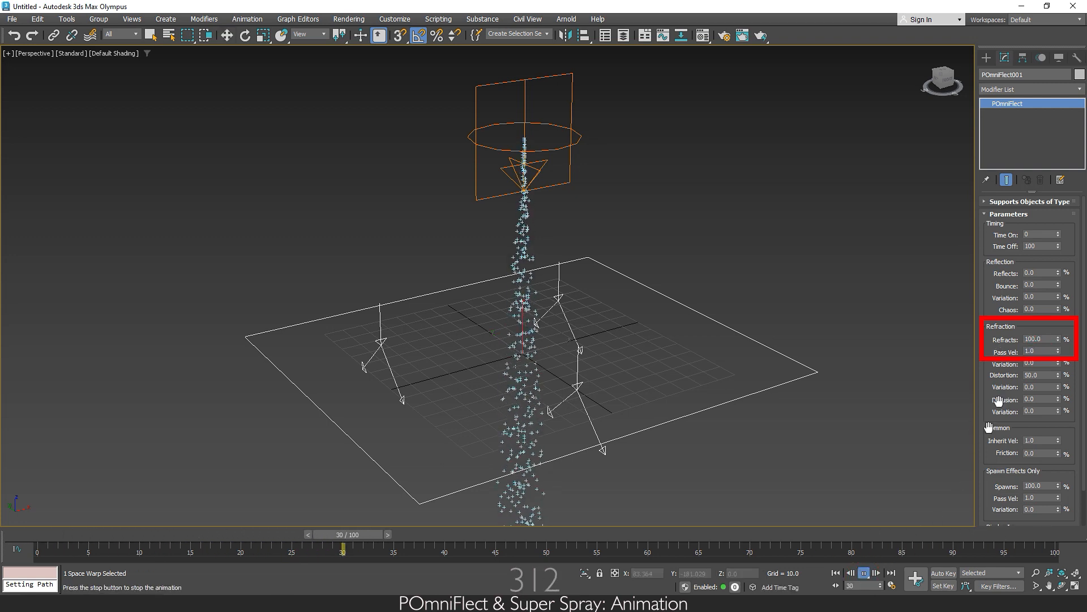
- Set the deflector's refraction Pass Vel to 0 and stop the playback
{"action": "double_click", "coordinate": [1033, 351]}
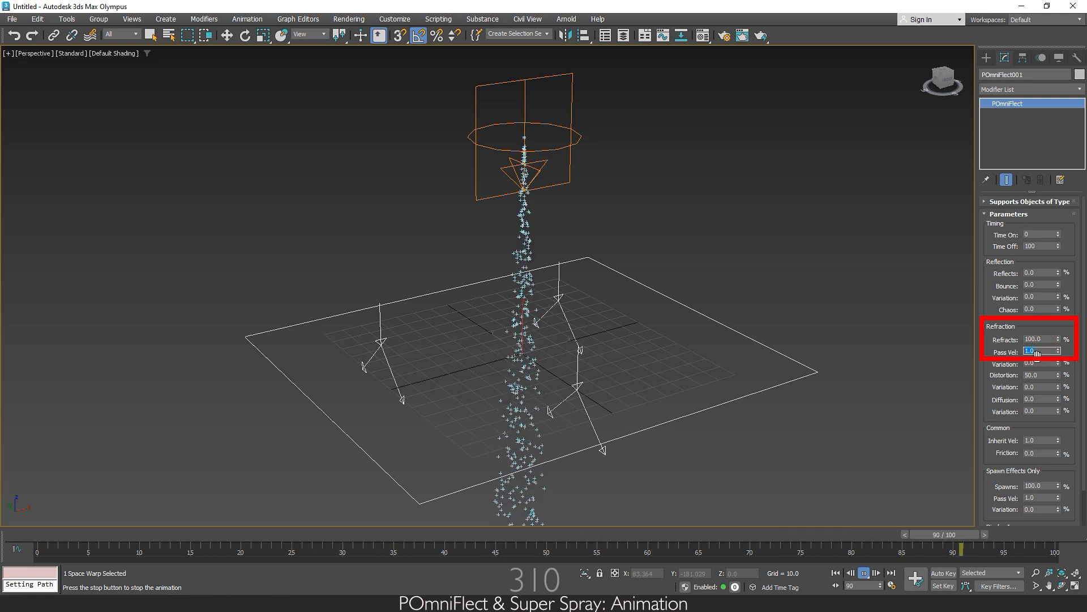
{"action": "type", "text": "0"}
{"action": "key", "text": "Return"}
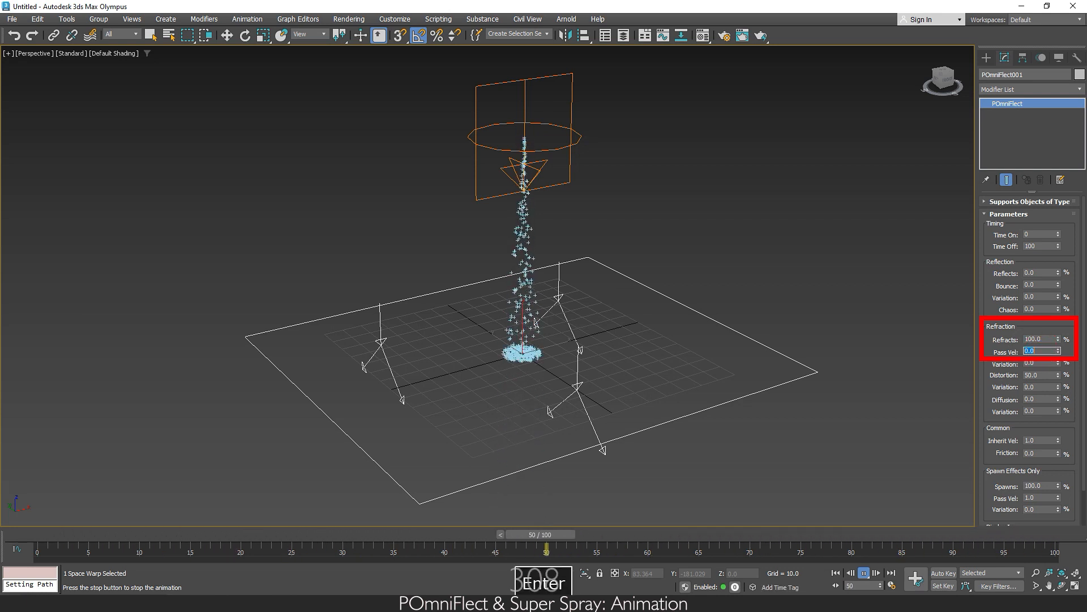
{"action": "type", "text": "0"}
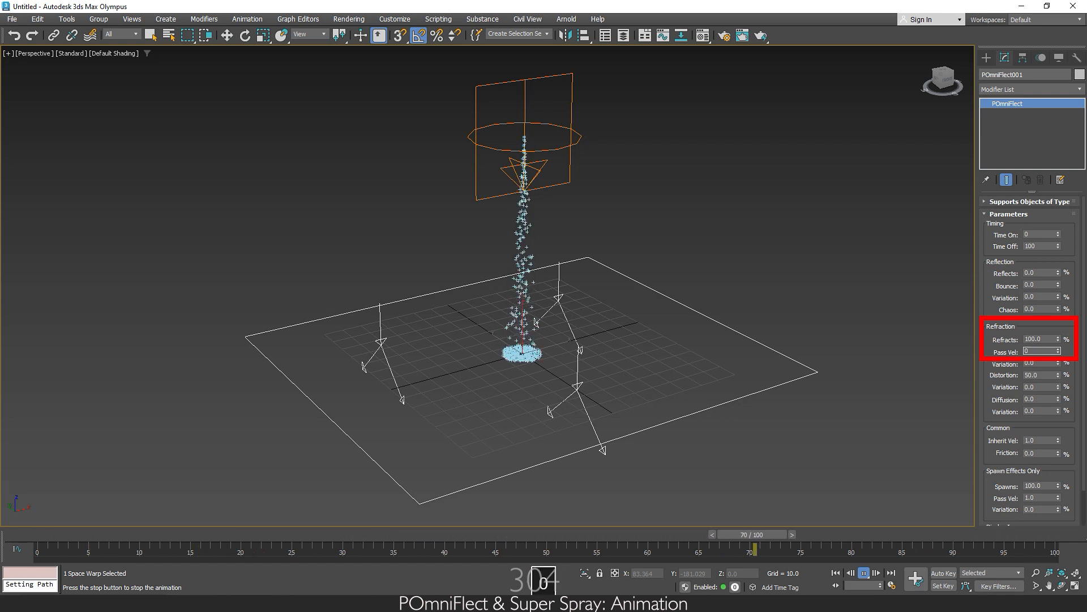
{"action": "left_click", "coordinate": [866, 573]}
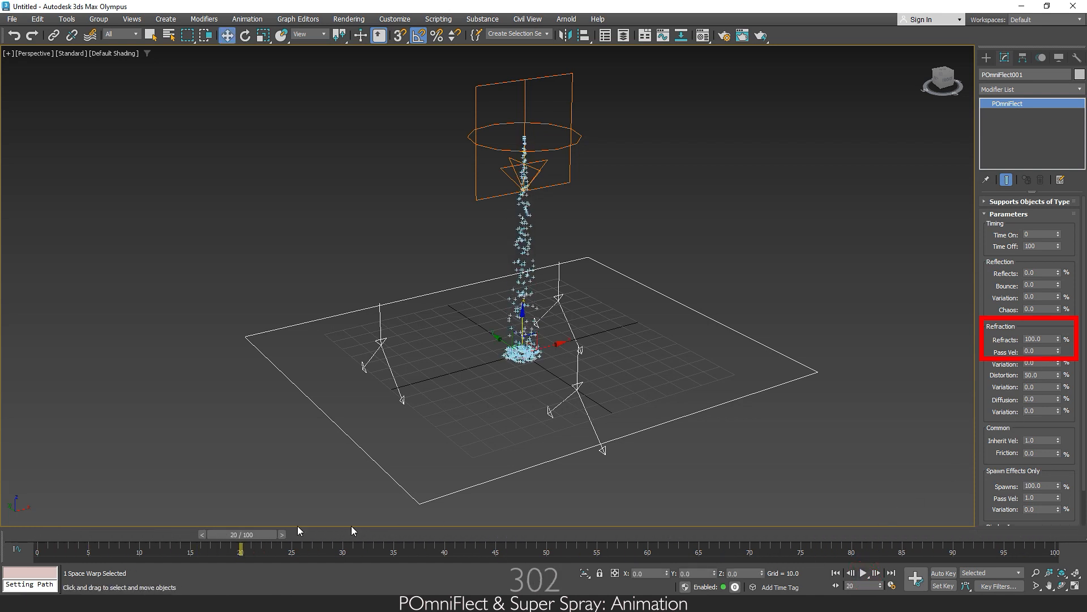
- Select the Super Spray emitter at frame 0, show all four viewports, and turn on Auto Key
{"action": "left_click_drag", "start_coordinate": [234, 536], "coordinate": [38, 534]}
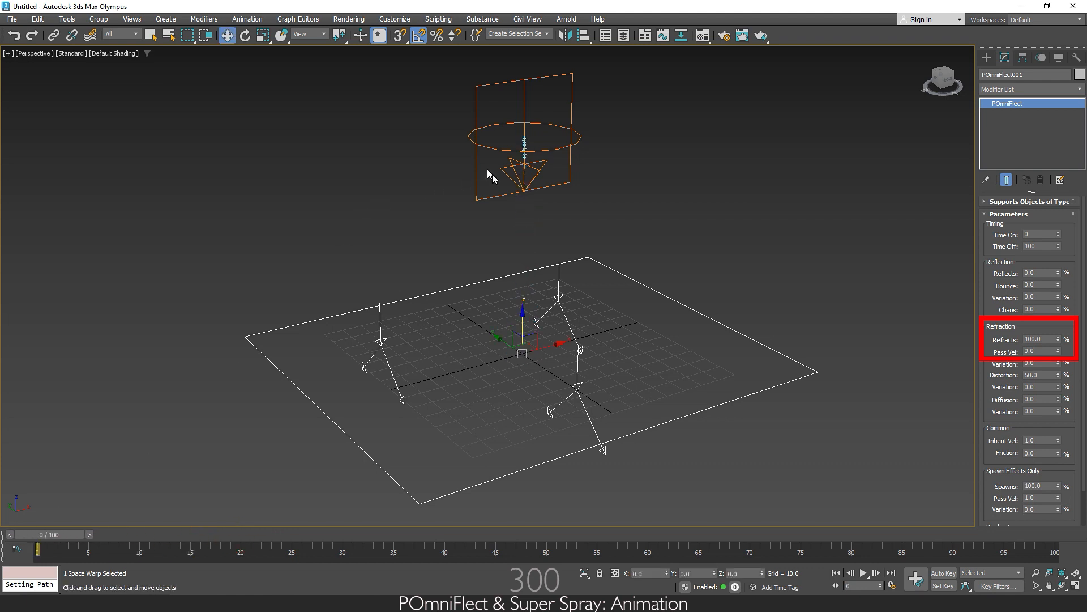
{"action": "left_click", "coordinate": [552, 152]}
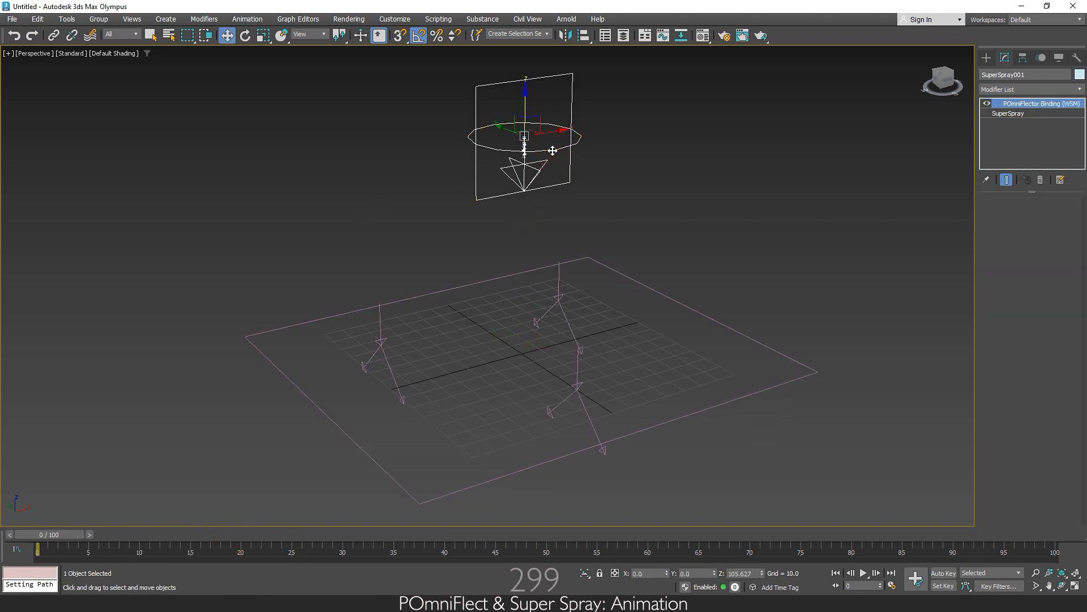
{"action": "left_click", "coordinate": [1076, 586]}
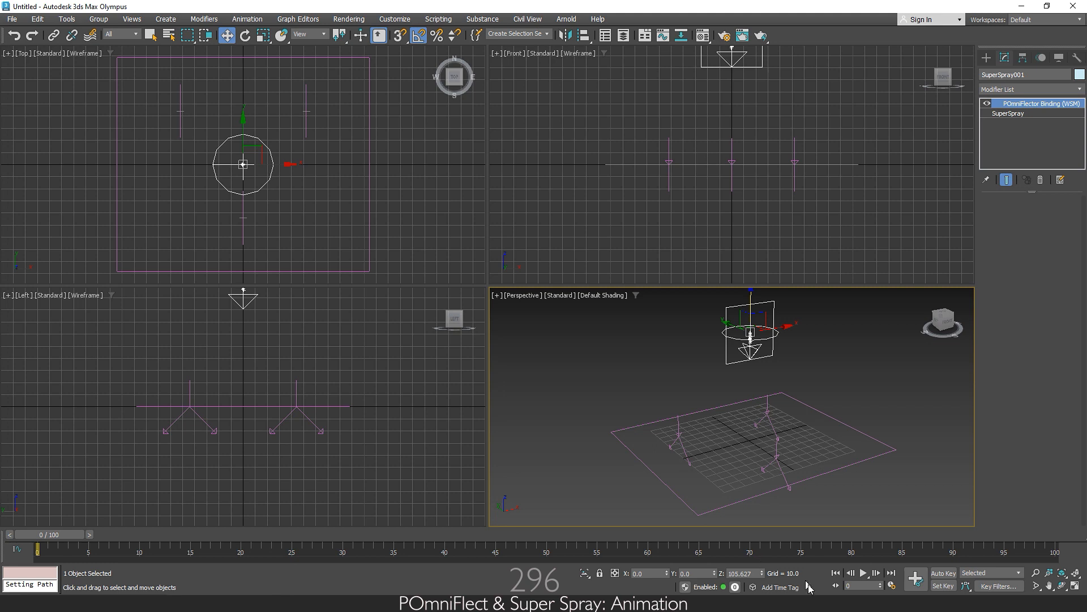
{"action": "left_click", "coordinate": [944, 573]}
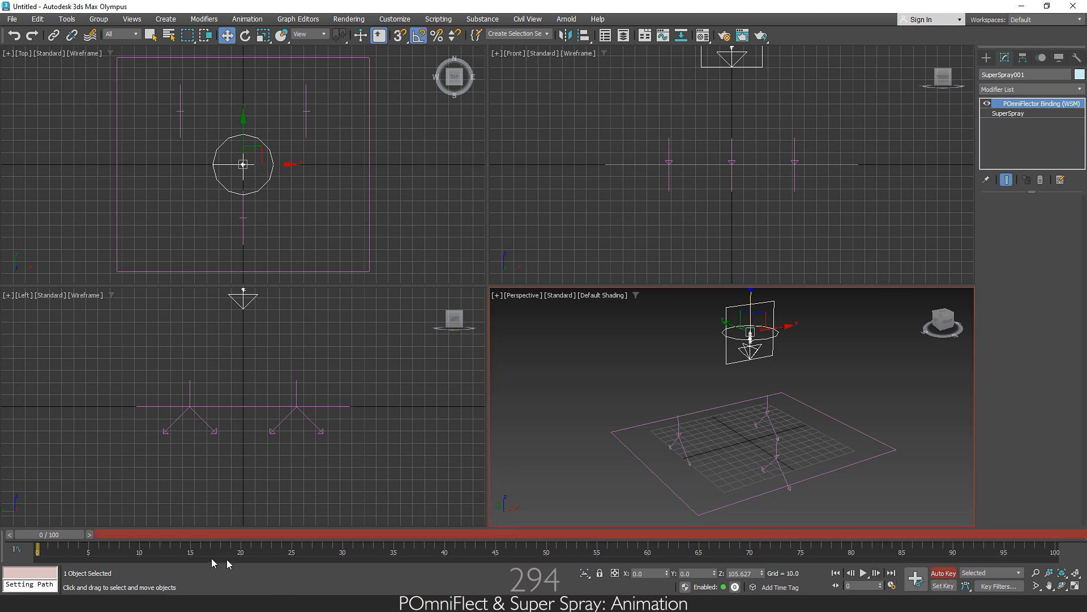
- Keyframe the Super Spray at frame 20 by moving it along X to about -72.5 in the Top view
{"action": "left_click_drag", "start_coordinate": [55, 535], "coordinate": [250, 536]}
{"action": "key", "text": "w"}
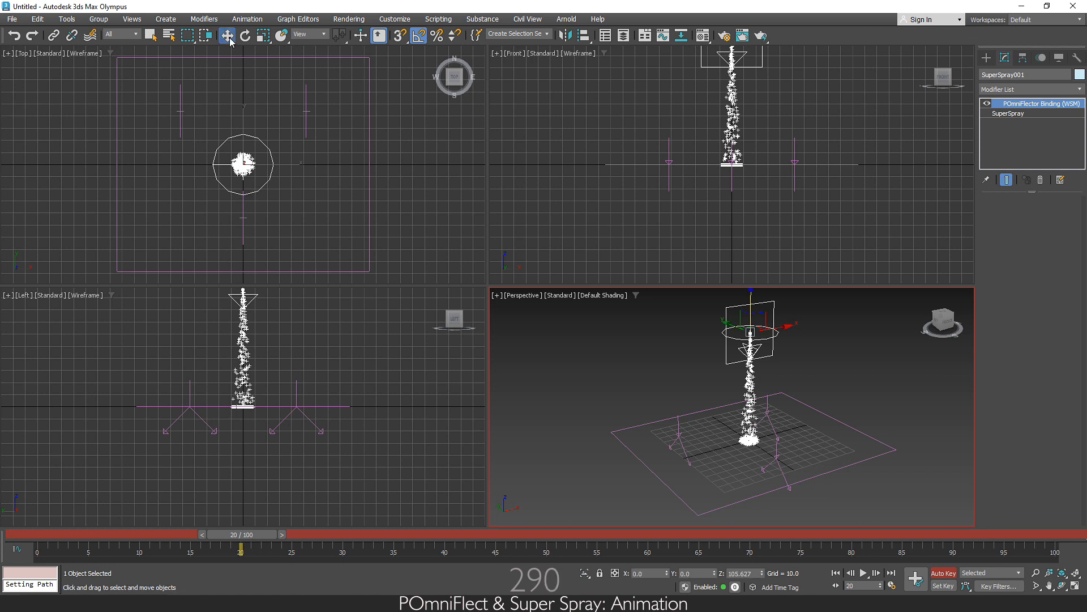
{"action": "left_click", "coordinate": [252, 153]}
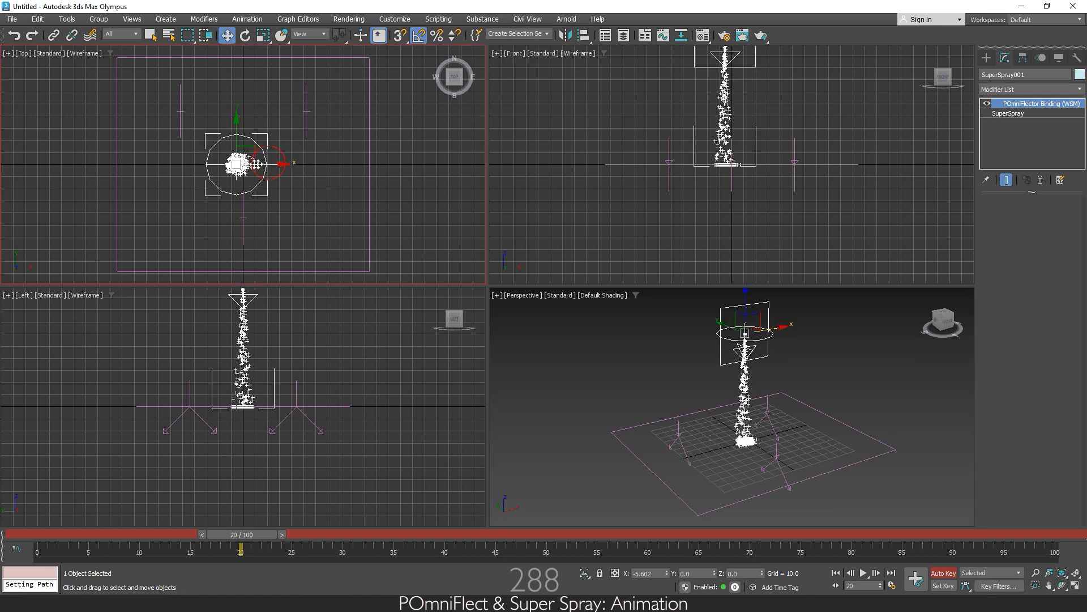
{"action": "left_click_drag", "start_coordinate": [268, 163], "coordinate": [179, 164]}
- Keyframe the Super Spray at Y about -53.8 on frame 40 and at X about 49.7 on frame 55
{"action": "left_click_drag", "start_coordinate": [255, 537], "coordinate": [457, 539]}
{"action": "left_click_drag", "start_coordinate": [155, 136], "coordinate": [155, 201]}
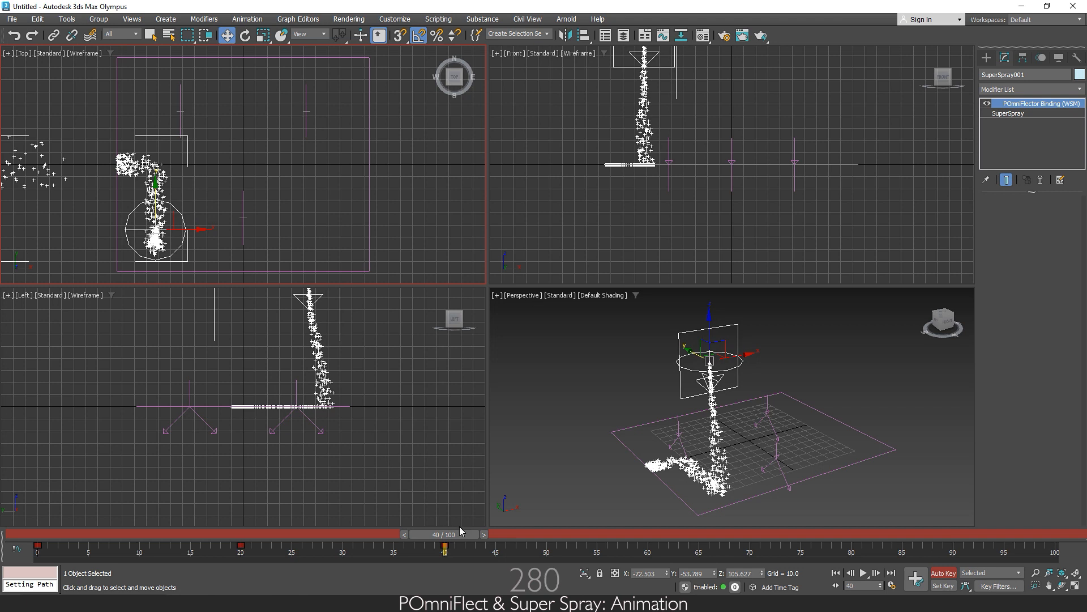
{"action": "left_click_drag", "start_coordinate": [460, 535], "coordinate": [597, 542]}
{"action": "left_click_drag", "start_coordinate": [199, 230], "coordinate": [346, 230]}
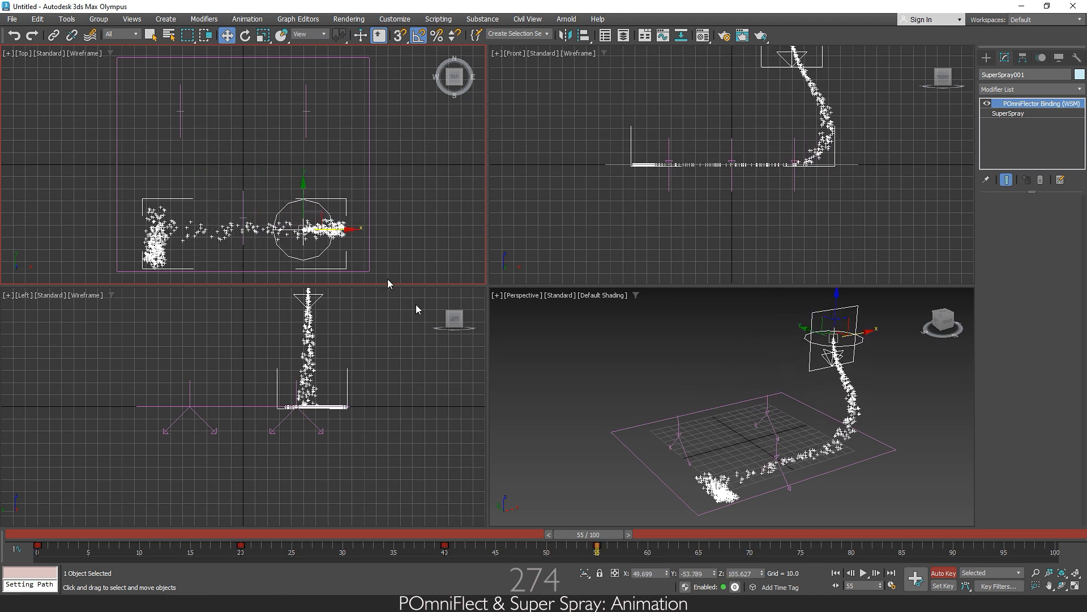
- Keyframe the Super Spray at Y about 42.3 on frame 68 and at X about -5.6 on frame 84
{"action": "left_click_drag", "start_coordinate": [597, 543], "coordinate": [729, 542]}
{"action": "left_click_drag", "start_coordinate": [304, 203], "coordinate": [304, 86]}
{"action": "left_click_drag", "start_coordinate": [724, 535], "coordinate": [877, 534]}
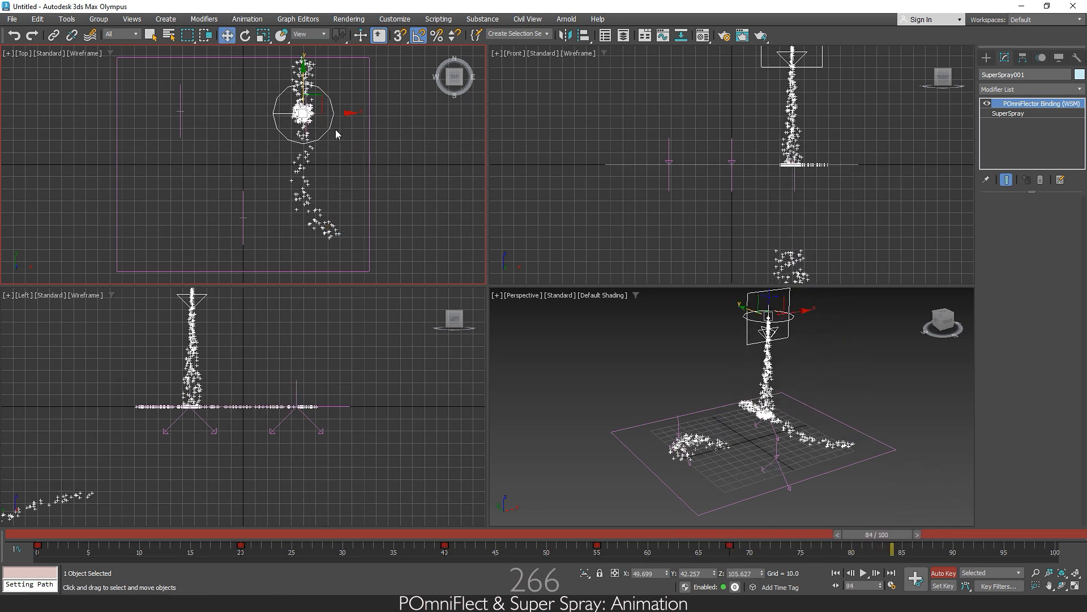
{"action": "left_click_drag", "start_coordinate": [337, 113], "coordinate": [271, 111]}
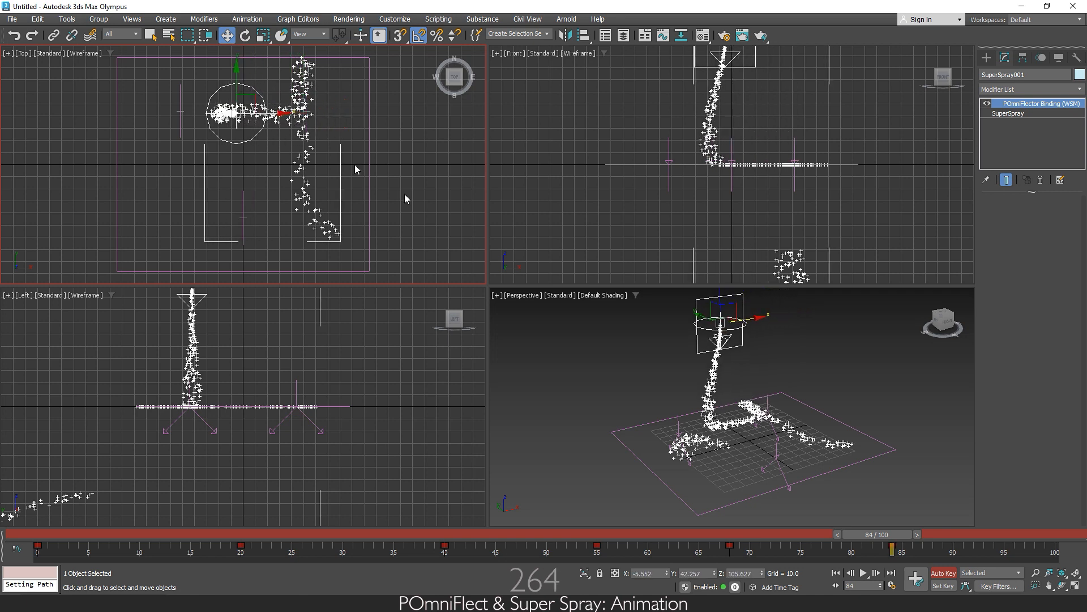
- Keyframe the Super Spray at Y about -21.5 on frame 100, and turn off Auto Key with the Perspective view active
{"action": "left_click_drag", "start_coordinate": [888, 538], "coordinate": [1003, 536]}
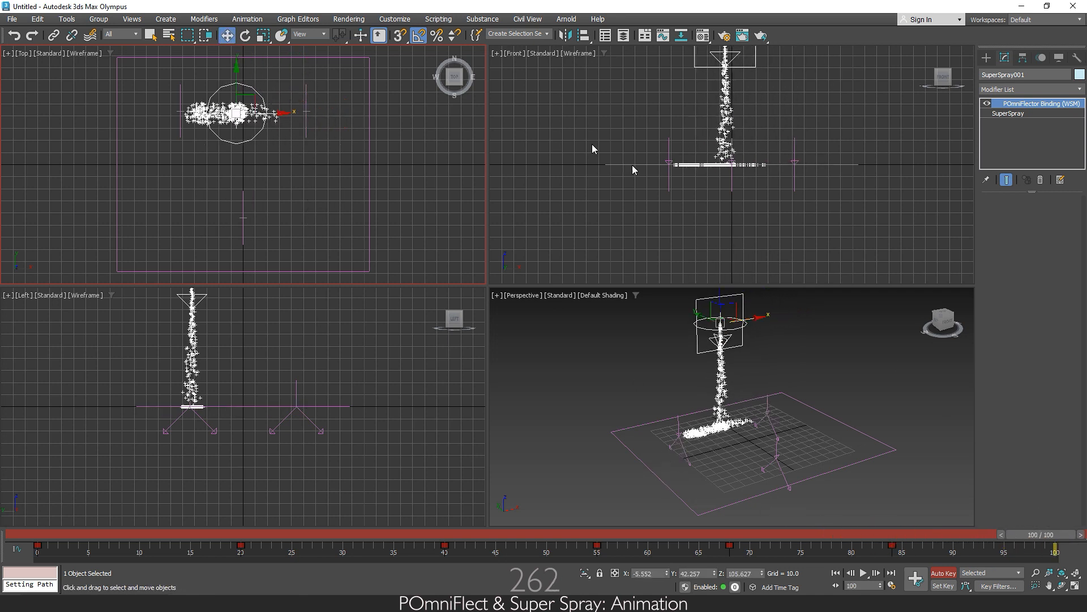
{"action": "left_click_drag", "start_coordinate": [234, 87], "coordinate": [234, 164]}
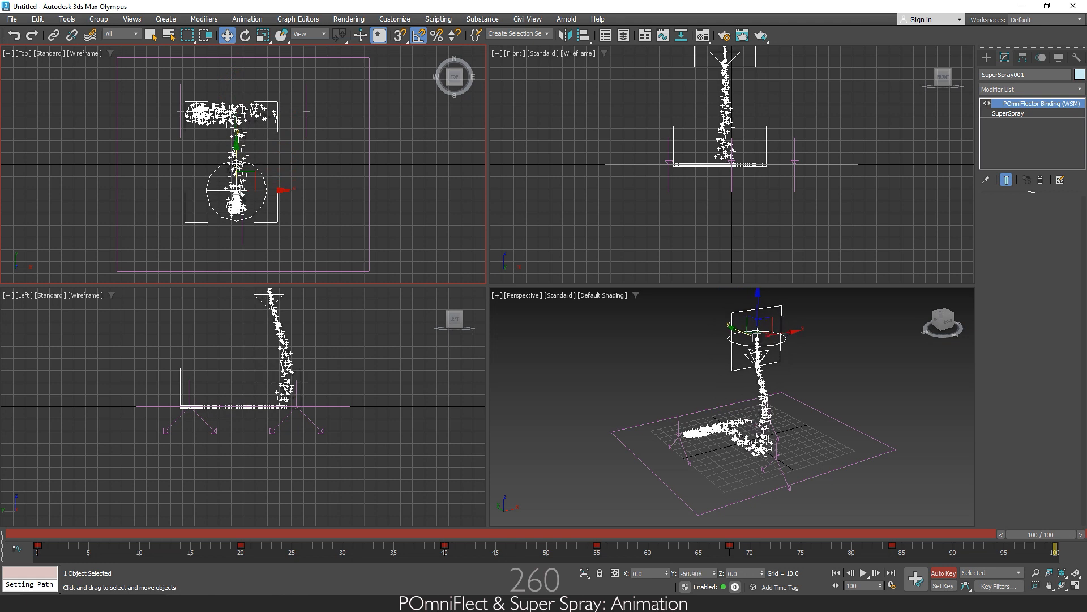
{"action": "right_click", "coordinate": [850, 458]}
{"action": "left_click", "coordinate": [954, 576]}
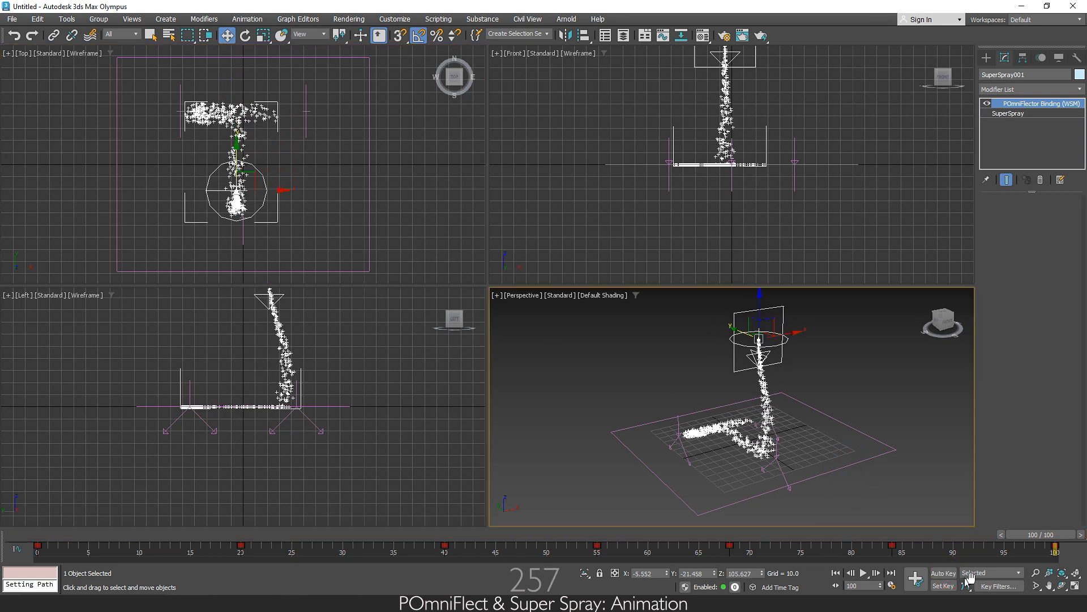
- Maximize the Perspective view and play the animation to check the moving spray against the deflector's edges
{"action": "left_click", "coordinate": [1075, 587]}
{"action": "left_click", "coordinate": [863, 574]}
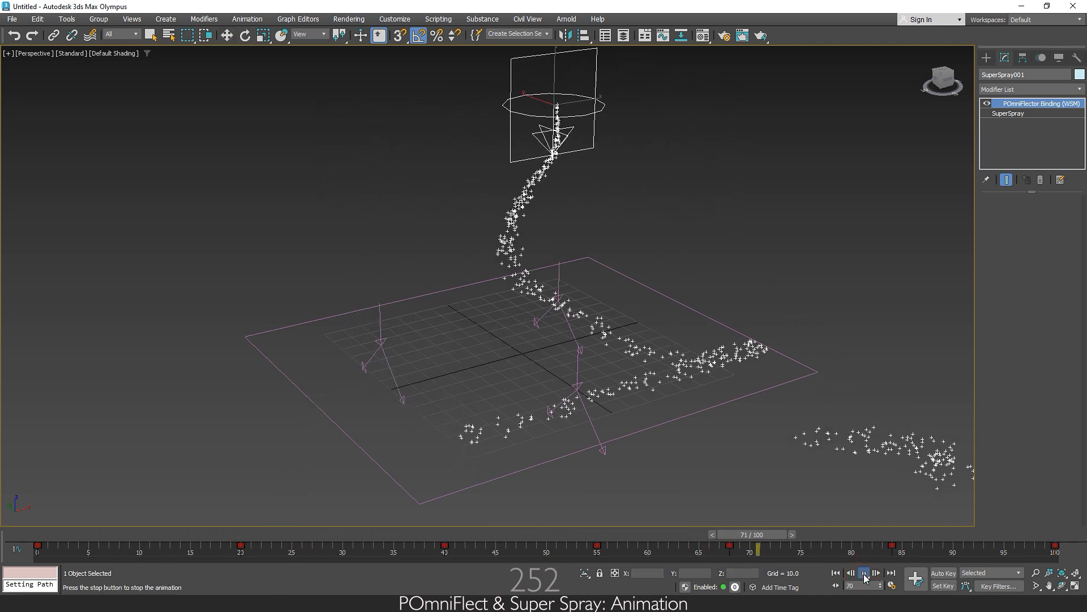
{"action": "left_click", "coordinate": [864, 574]}
- Enlarge the POmniFlect deflector to about 367 wide and 369 high, and play the animation to check its coverage
{"action": "left_click", "coordinate": [787, 389]}
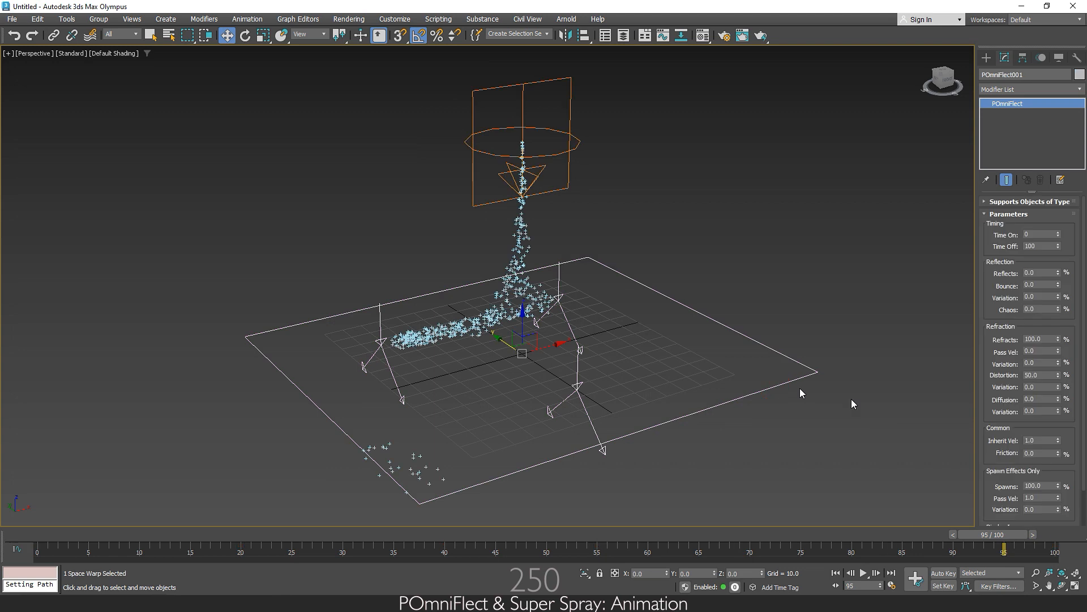
{"action": "left_click_drag", "start_coordinate": [1004, 456], "coordinate": [1004, 300]}
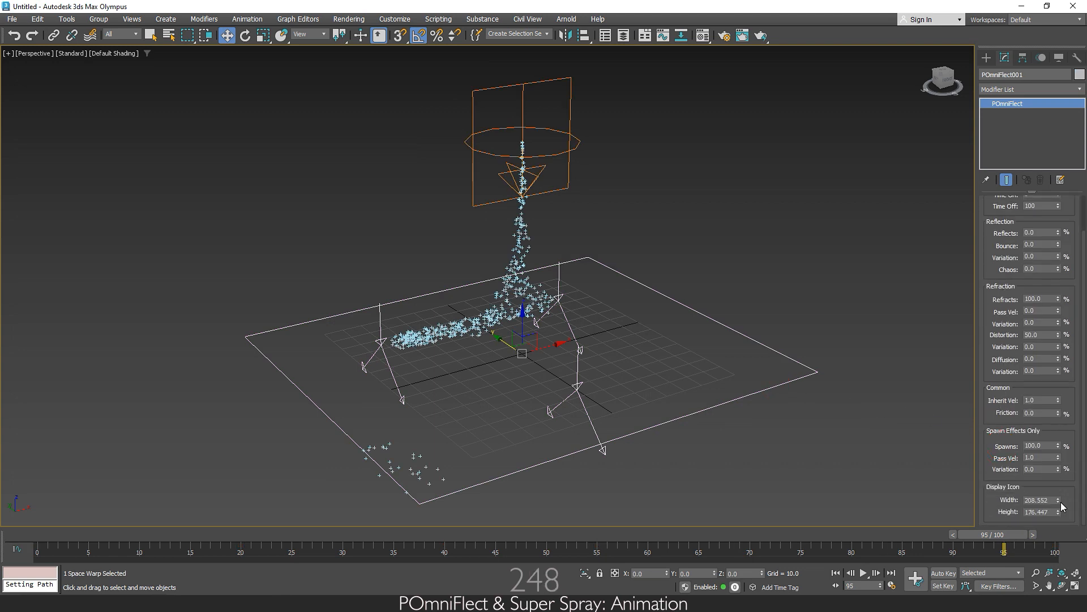
{"action": "left_click_drag", "start_coordinate": [1059, 501], "coordinate": [1060, 456]}
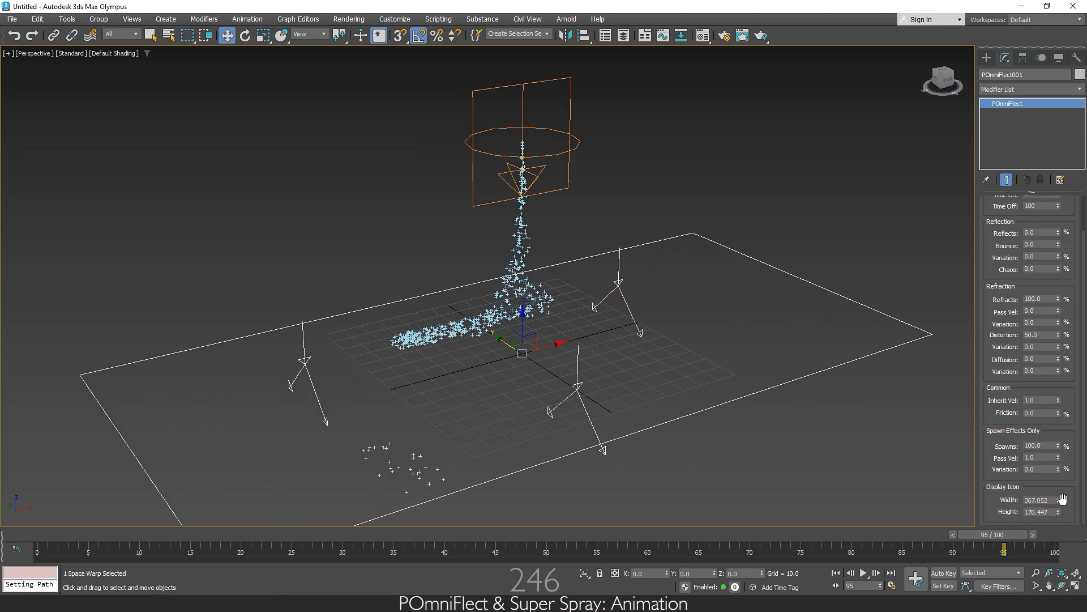
{"action": "left_click_drag", "start_coordinate": [1059, 513], "coordinate": [1060, 447]}
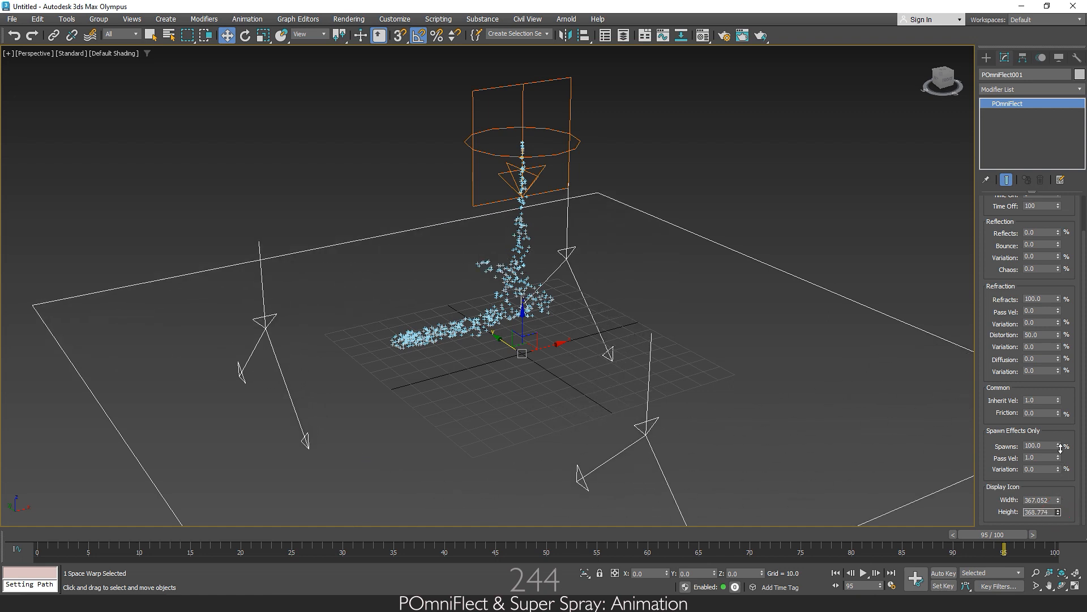
{"action": "left_click", "coordinate": [864, 573]}
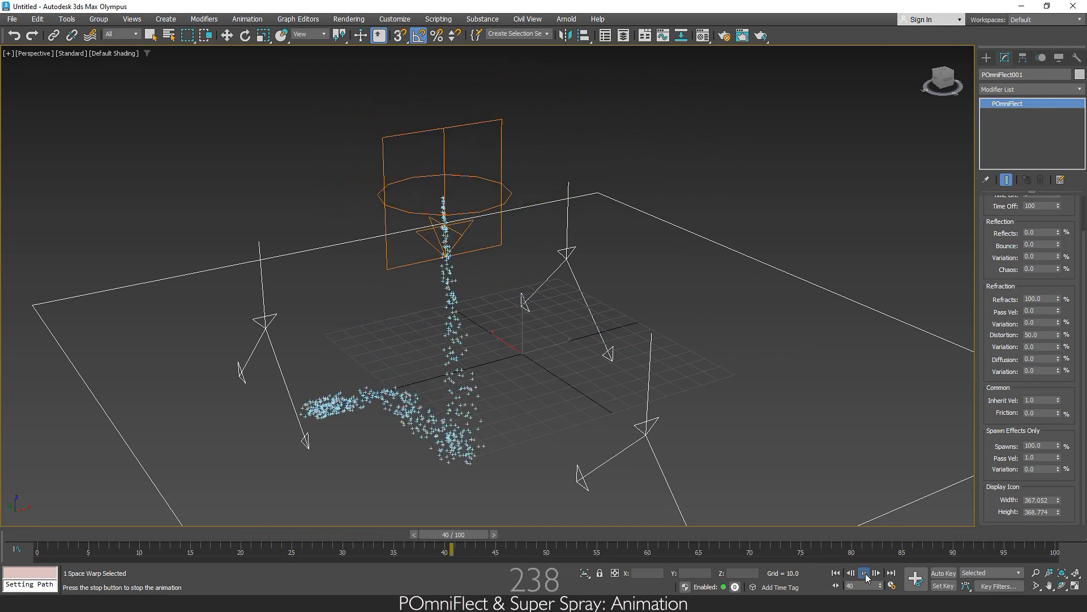
{"action": "left_click", "coordinate": [864, 573]}
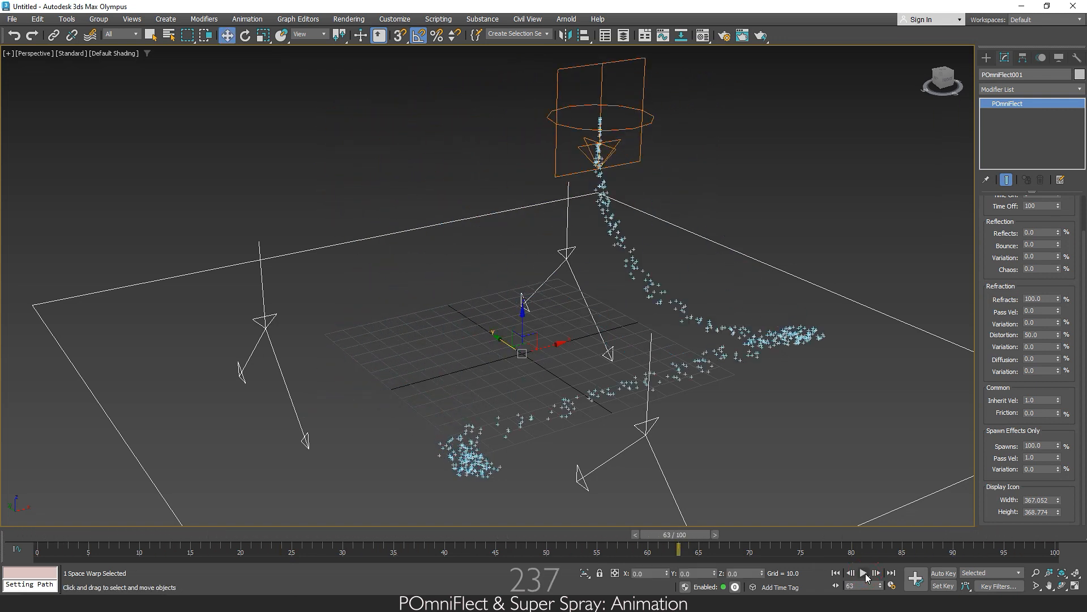
- Set the Super Spray's particle life to 100 and play the animation to check how long the particles last
{"action": "left_click", "coordinate": [640, 128]}
{"action": "left_click", "coordinate": [1020, 115]}
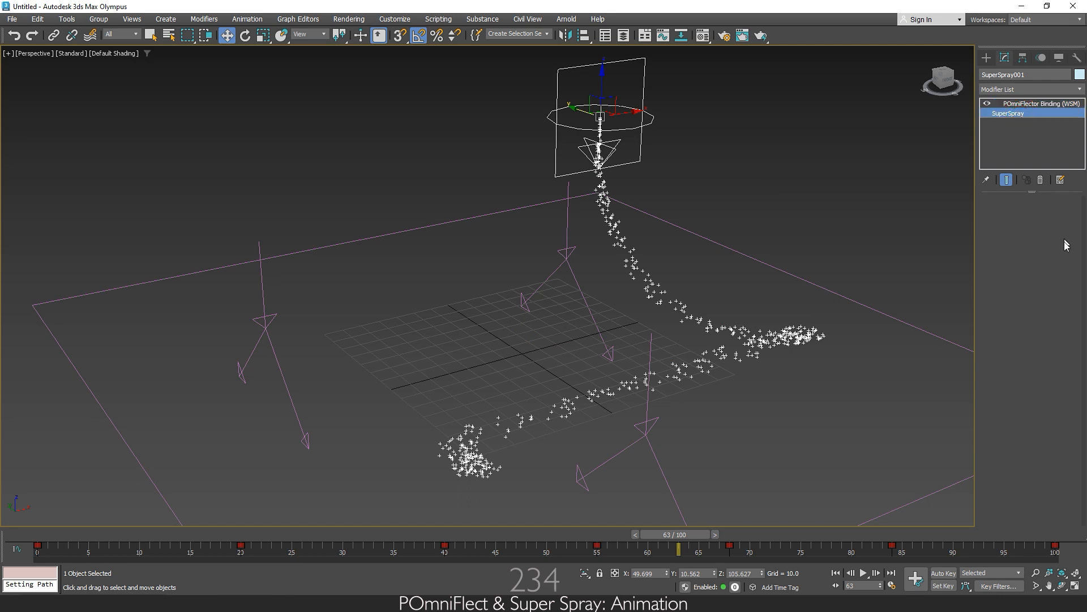
{"action": "left_click_drag", "start_coordinate": [984, 451], "coordinate": [995, 268]}
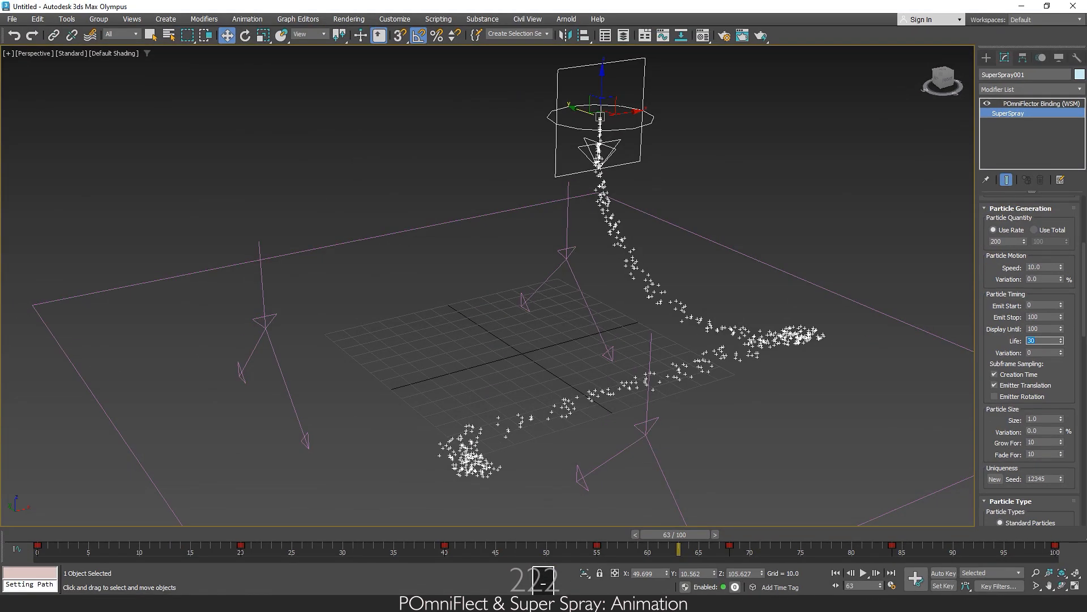
{"action": "type", "text": "100"}
{"action": "key", "text": "Return"}
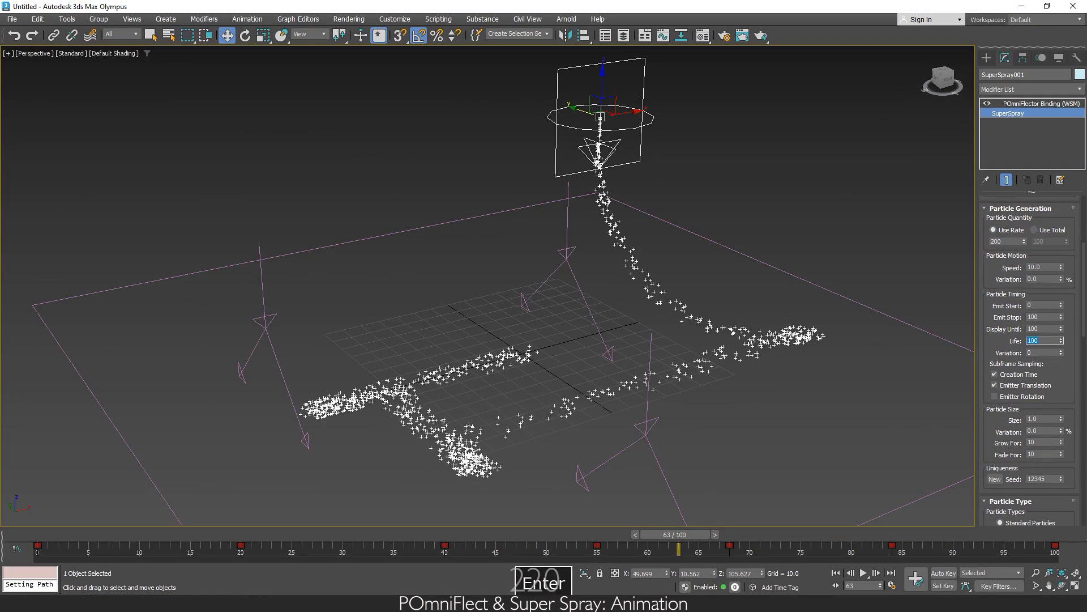
{"action": "left_click", "coordinate": [863, 573]}
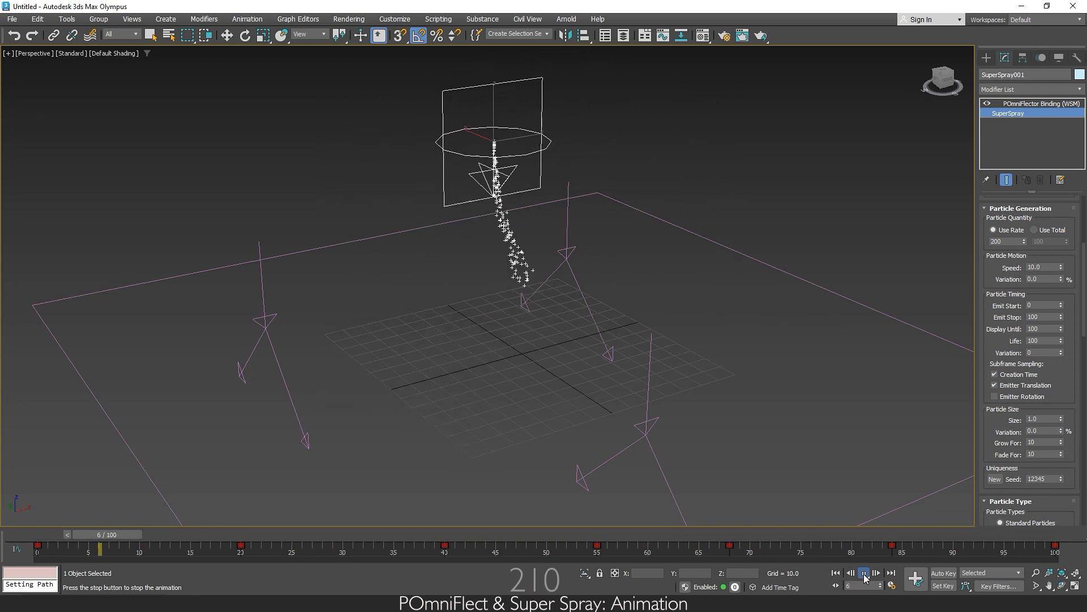
{"action": "left_click", "coordinate": [864, 573]}
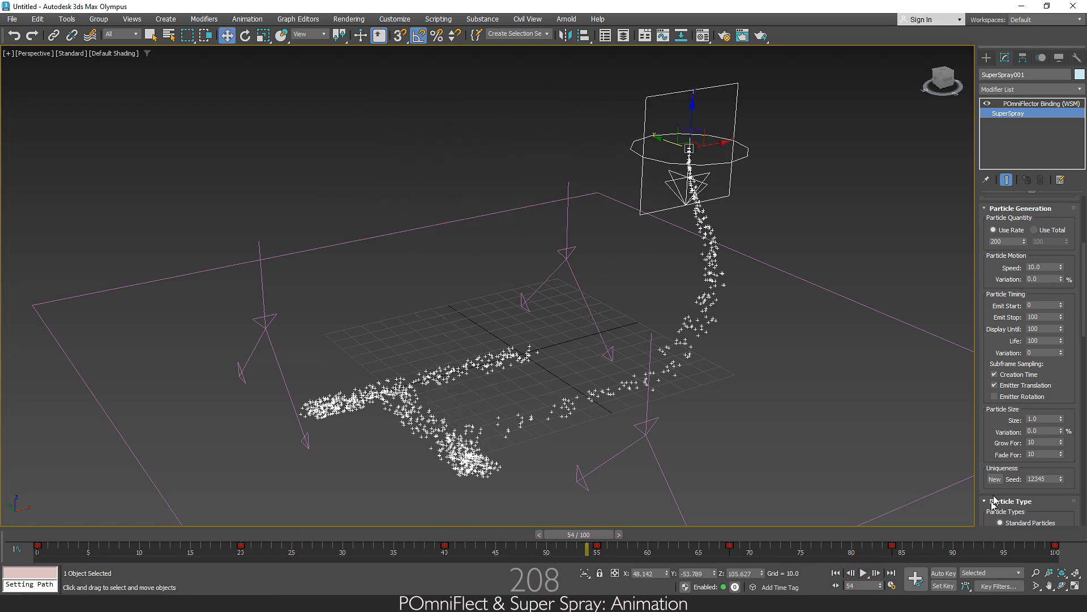
- Set the Super Spray's Object Motion Inheritance multiplier to 0
{"action": "scroll", "coordinate": [1003, 448], "scroll_direction": "down", "scroll_amount": 10}
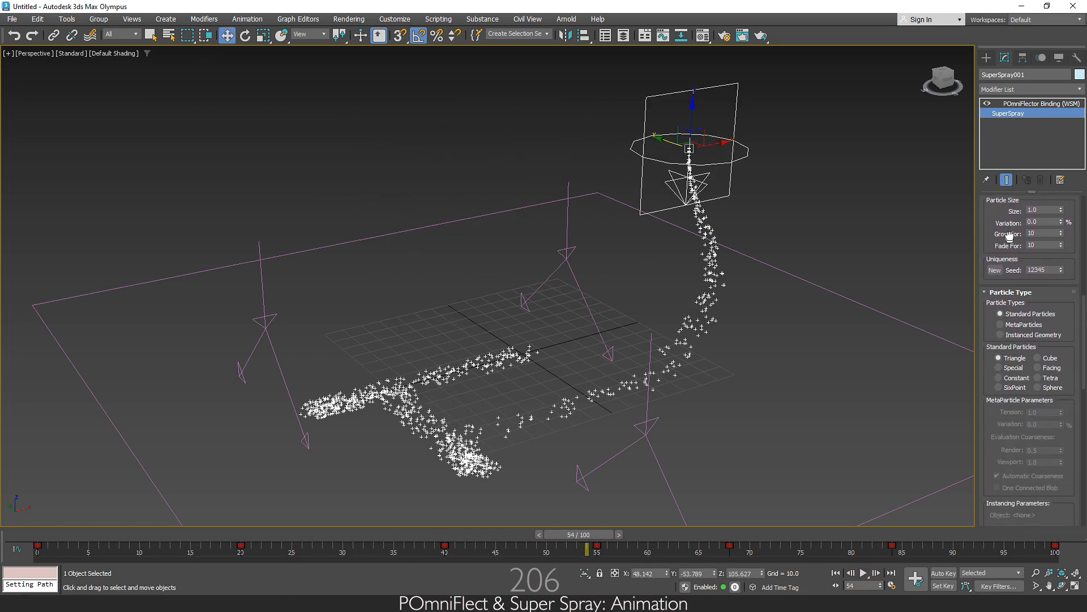
{"action": "left_click_drag", "start_coordinate": [995, 451], "coordinate": [983, 168]}
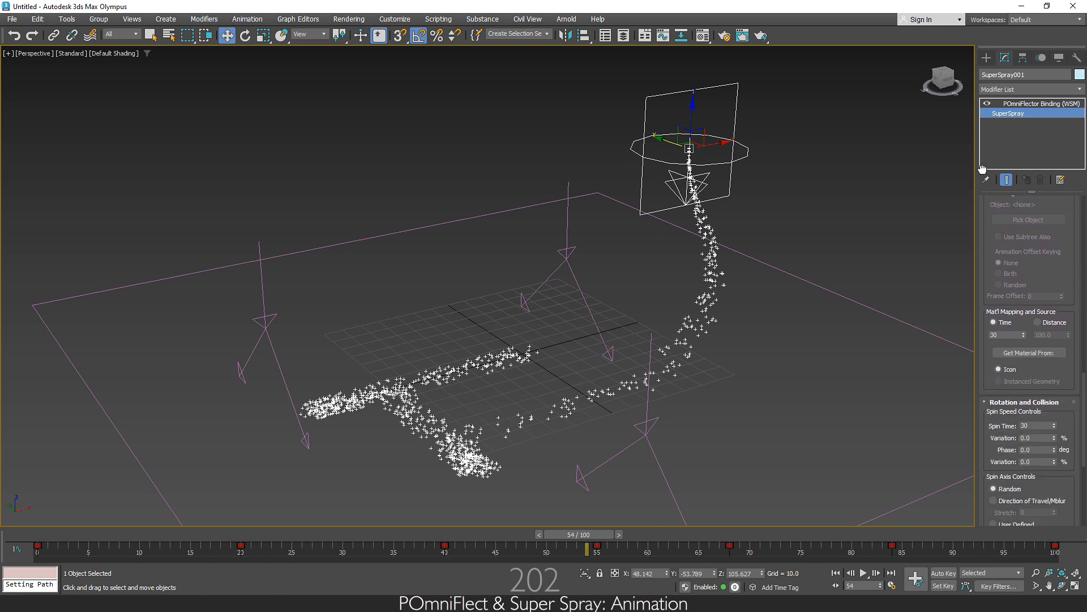
{"action": "left_click_drag", "start_coordinate": [998, 444], "coordinate": [997, 141]}
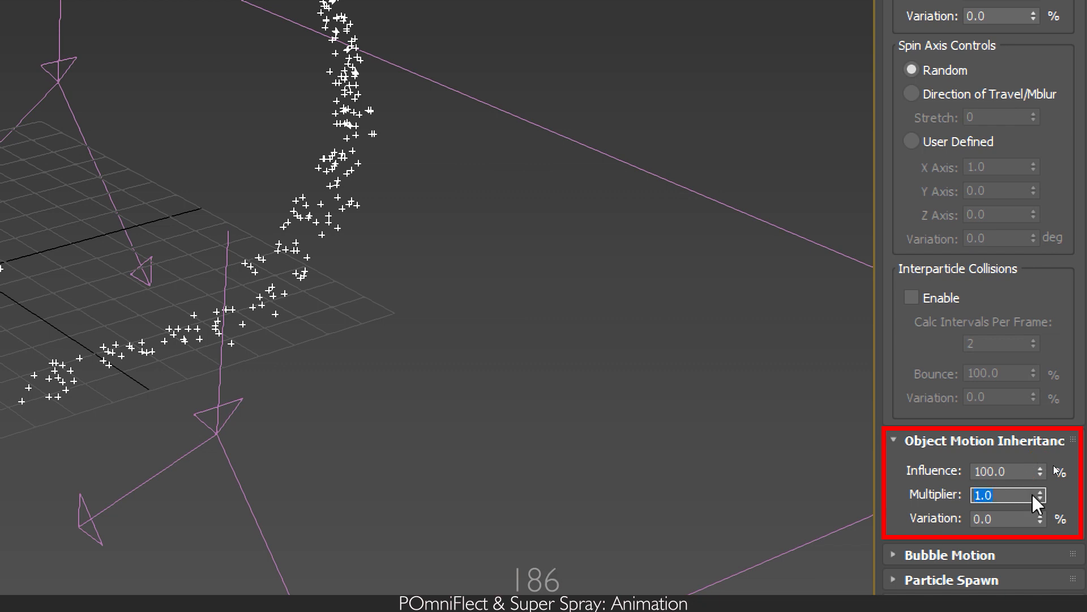
{"action": "type", "text": "0"}
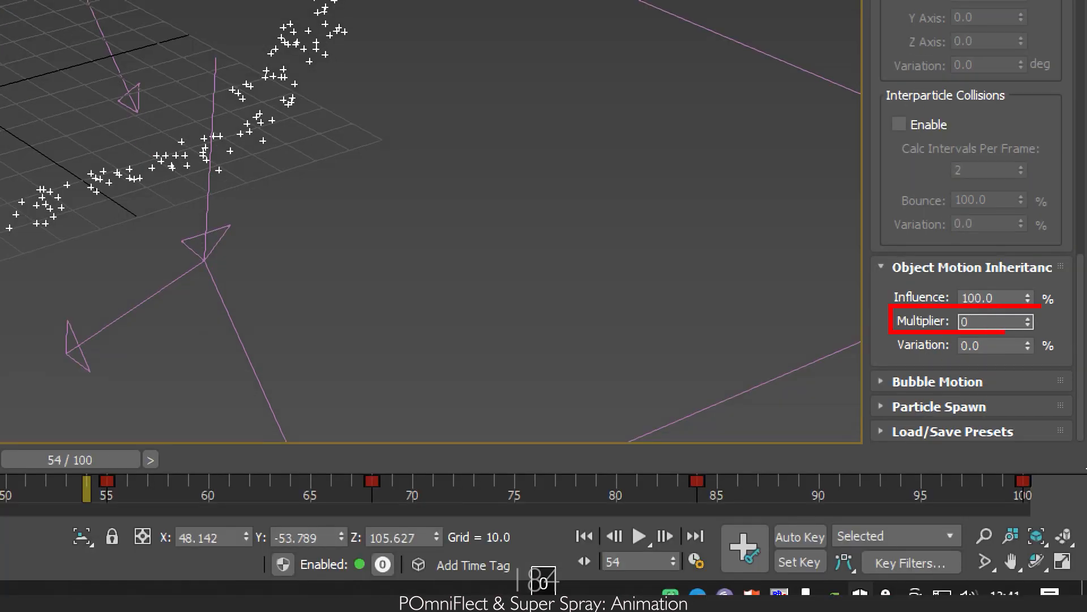
{"action": "key", "text": "Return"}
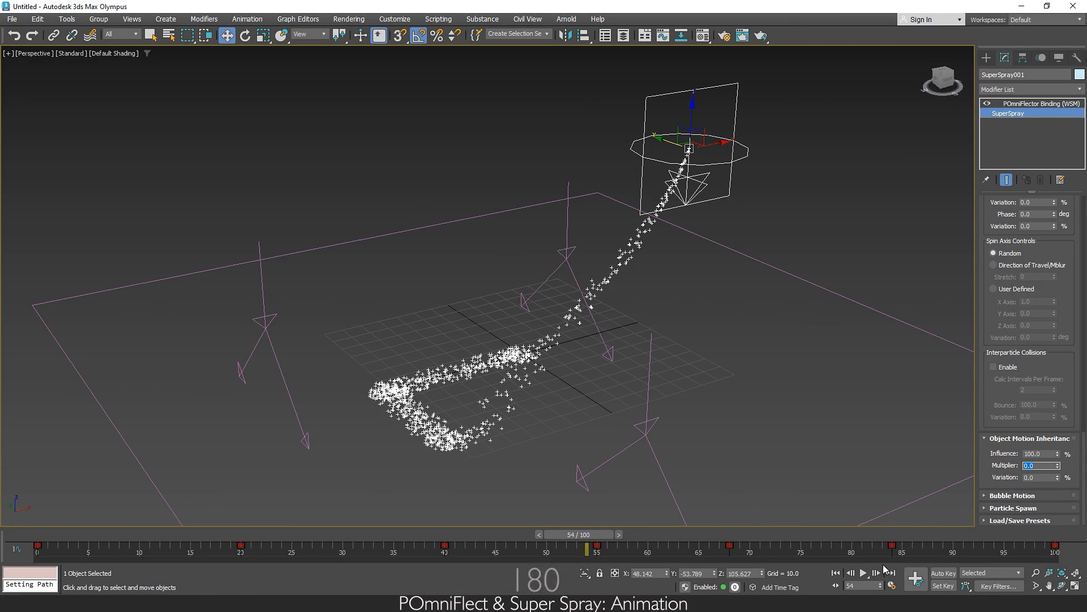
- Play the animation while trying an Object Motion Inheritance multiplier up to about 2.61, and reset it to 0
{"action": "left_click", "coordinate": [865, 573]}
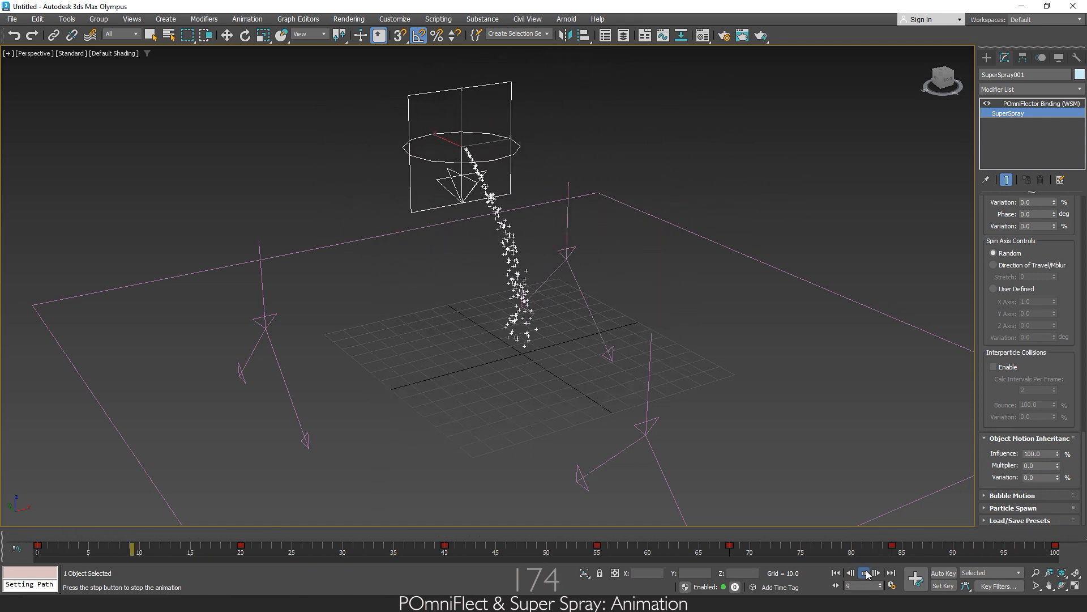
{"action": "left_click_drag", "start_coordinate": [1058, 465], "coordinate": [1035, 316]}
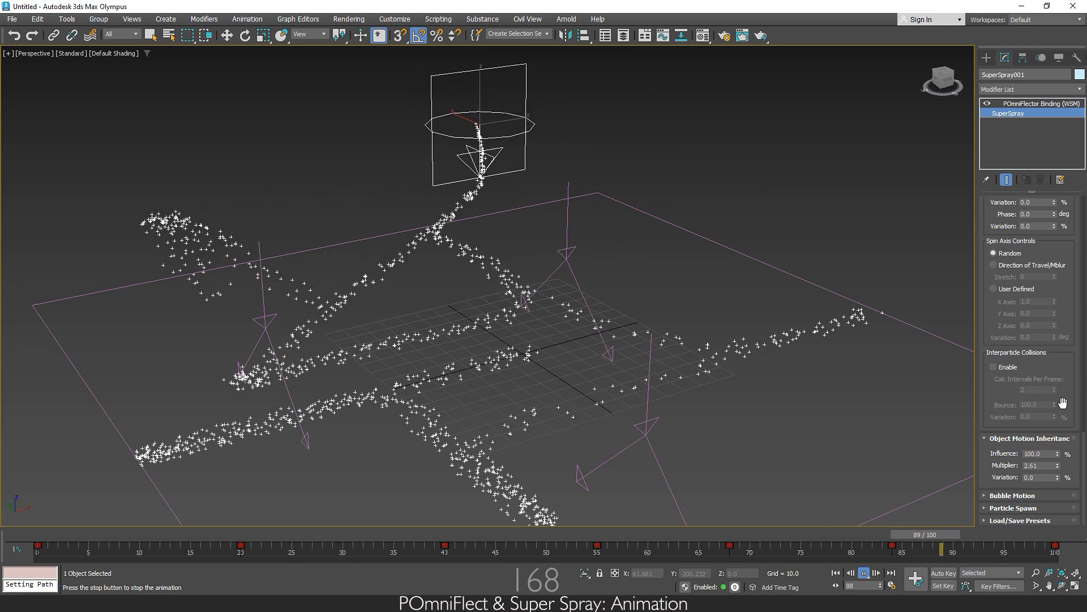
{"action": "right_click", "coordinate": [1058, 466]}
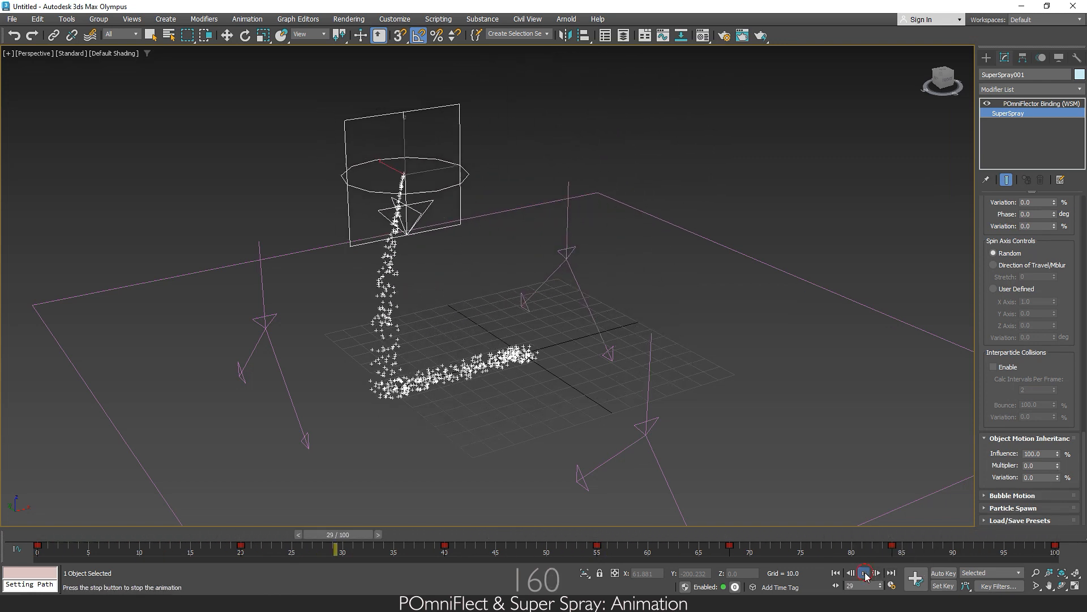
{"action": "left_click", "coordinate": [864, 573]}
- Draw a circle spline with a radius of about 111 on the ground beside the deflector
{"action": "scroll", "coordinate": [713, 326], "scroll_direction": "down", "scroll_amount": 3}
{"action": "middle_click_drag", "start_coordinate": [704, 342], "coordinate": [614, 351]}
{"action": "scroll", "coordinate": [651, 334], "scroll_direction": "down", "scroll_amount": 3}
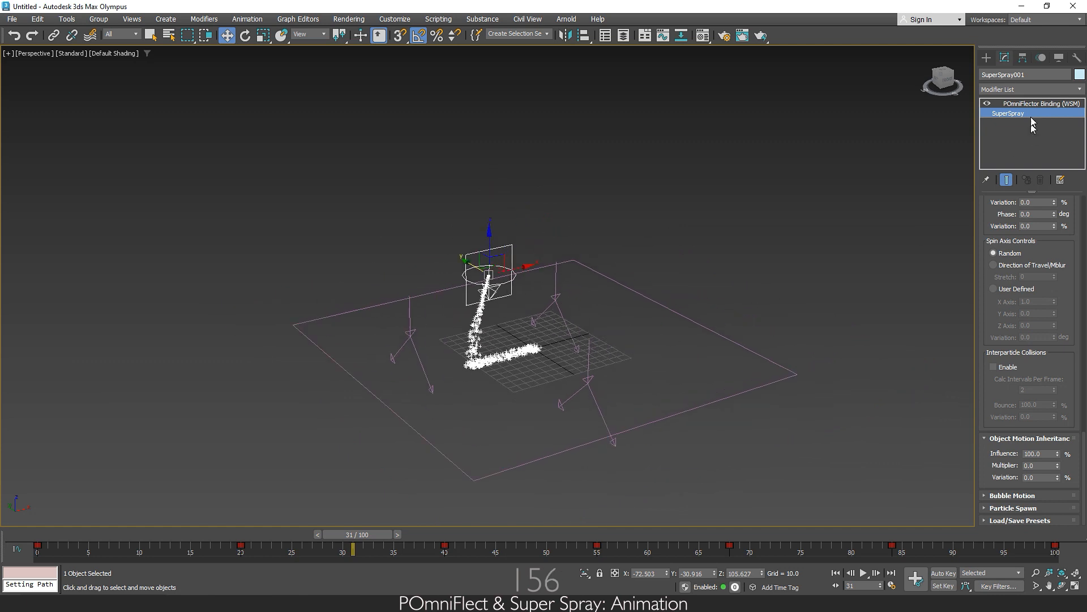
{"action": "left_click", "coordinate": [987, 62]}
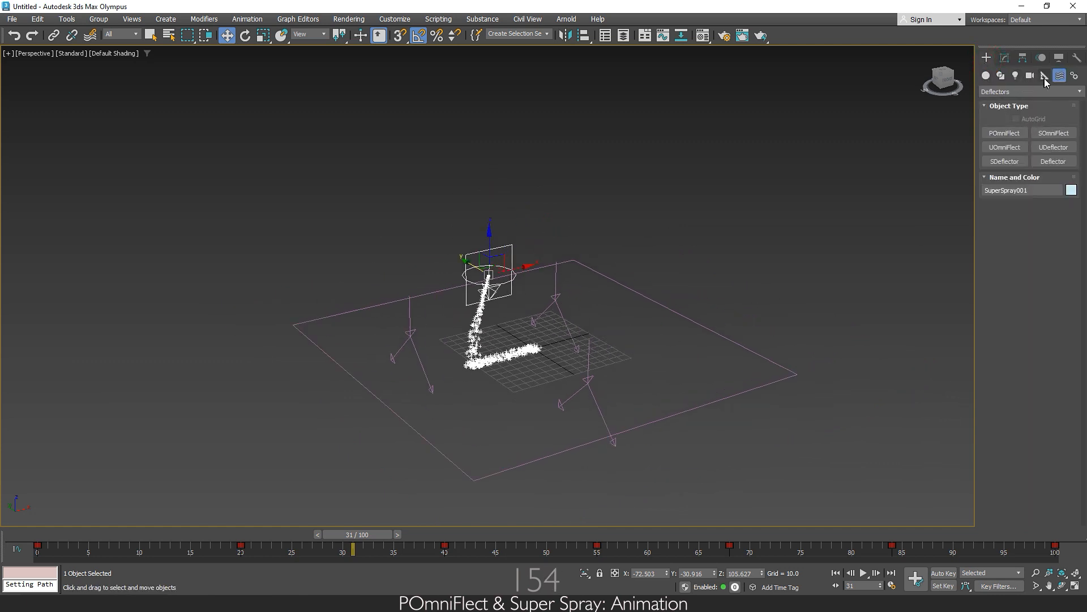
{"action": "left_click", "coordinate": [1001, 76]}
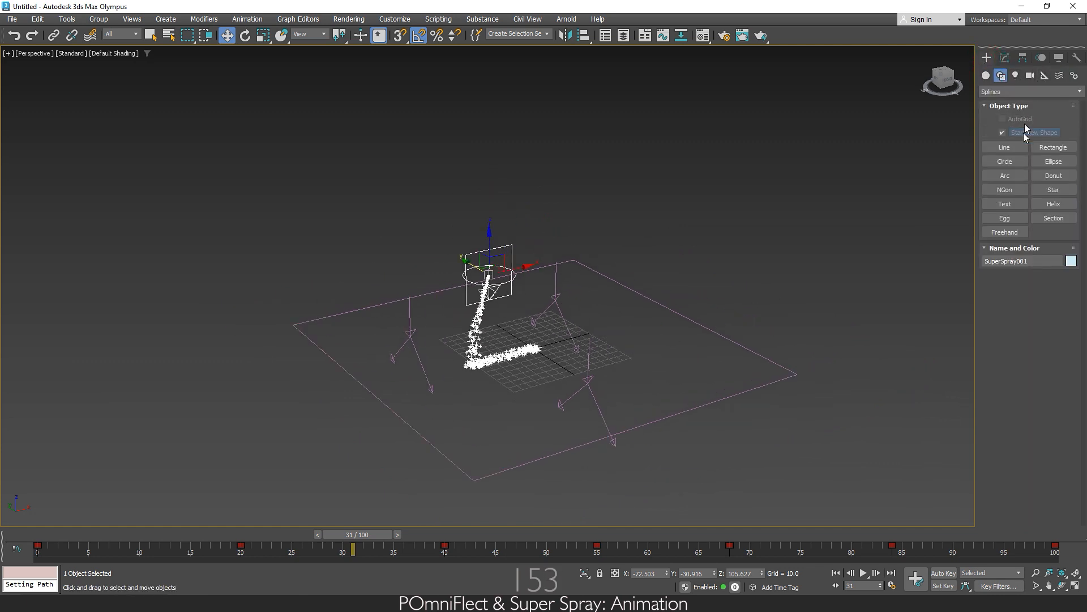
{"action": "left_click", "coordinate": [1026, 162]}
{"action": "left_click_drag", "start_coordinate": [785, 297], "coordinate": [792, 340]}
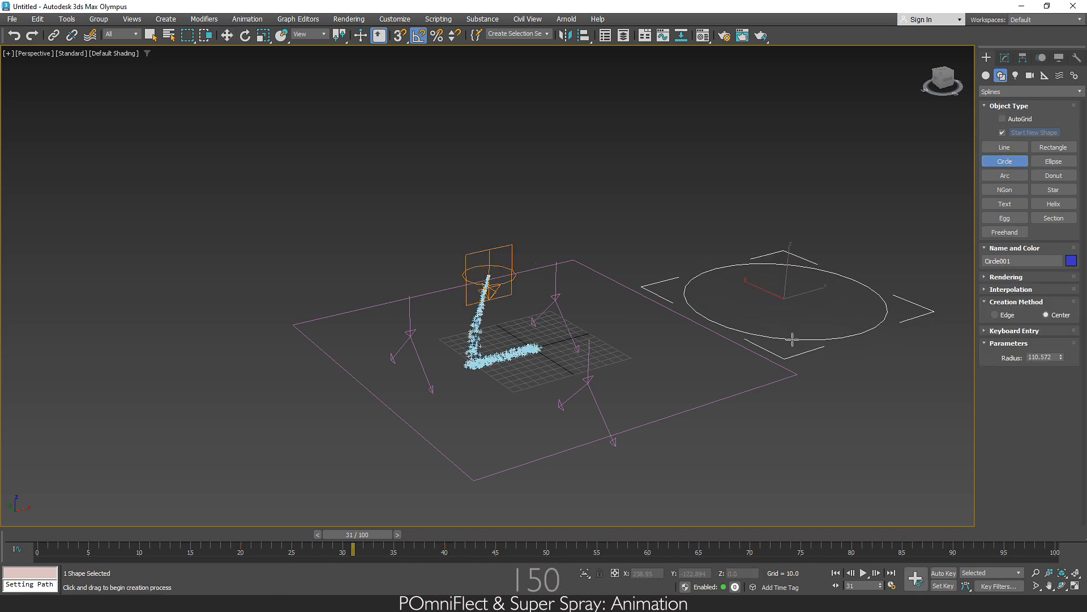
- Center the circle at X 0 and Y 0, and align it with the Super Spray emitter
{"action": "key", "text": "w"}
{"action": "right_click", "coordinate": [668, 574]}
{"action": "right_click", "coordinate": [714, 574]}
{"action": "left_click", "coordinate": [1075, 587]}
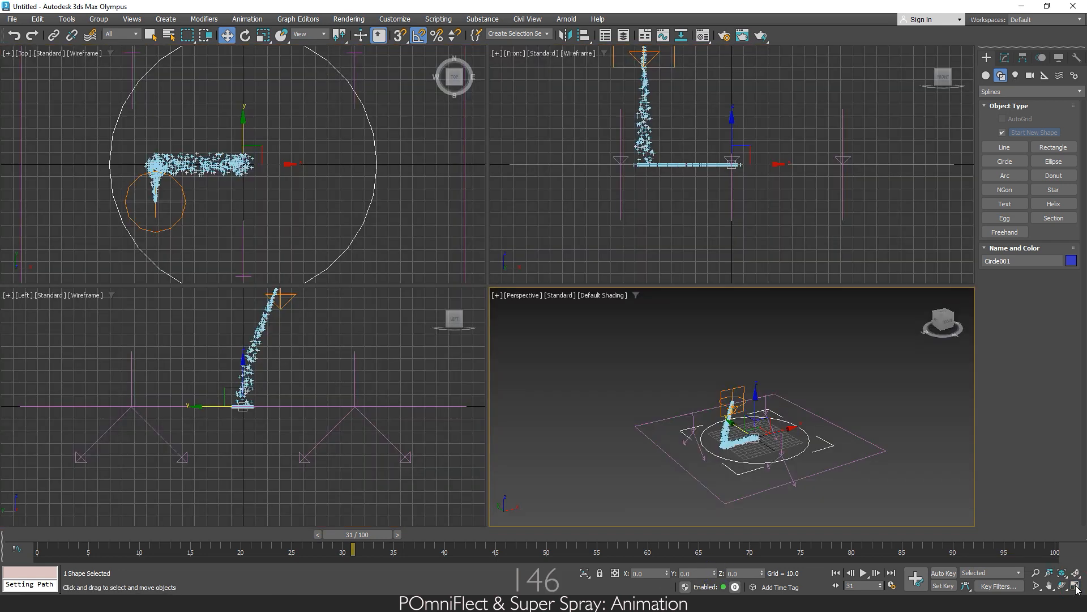
{"action": "scroll", "coordinate": [335, 203], "scroll_direction": "down", "scroll_amount": 5}
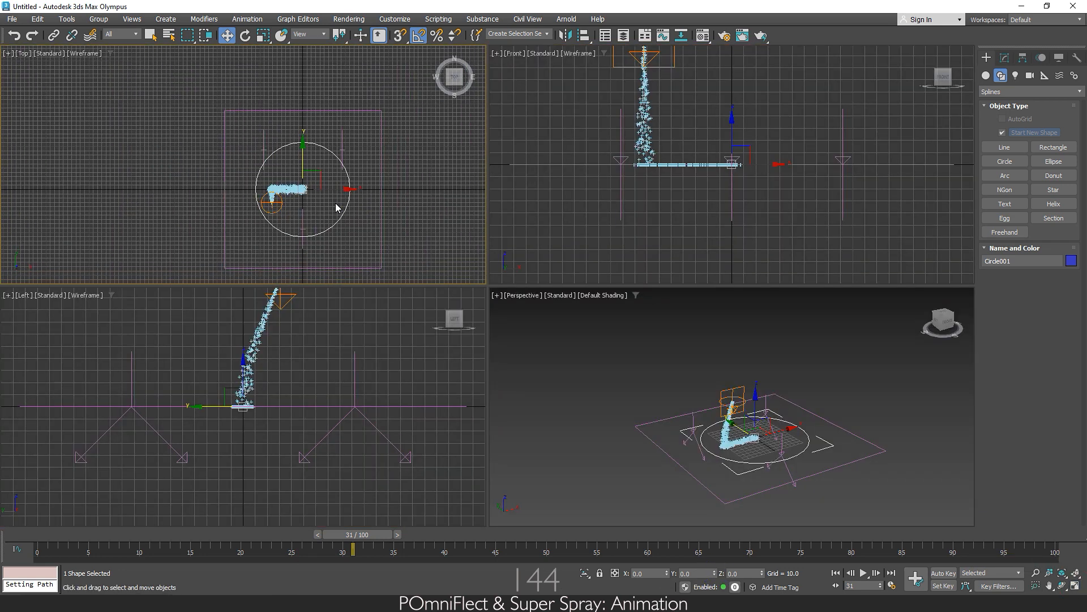
{"action": "left_click", "coordinate": [1076, 587]}
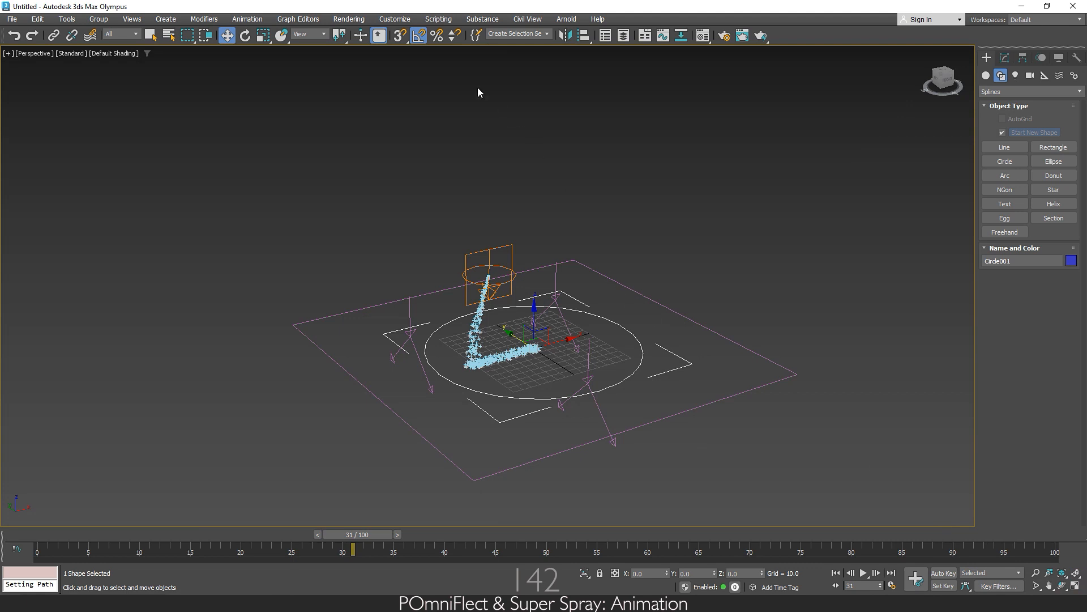
{"action": "left_click", "coordinate": [585, 36]}
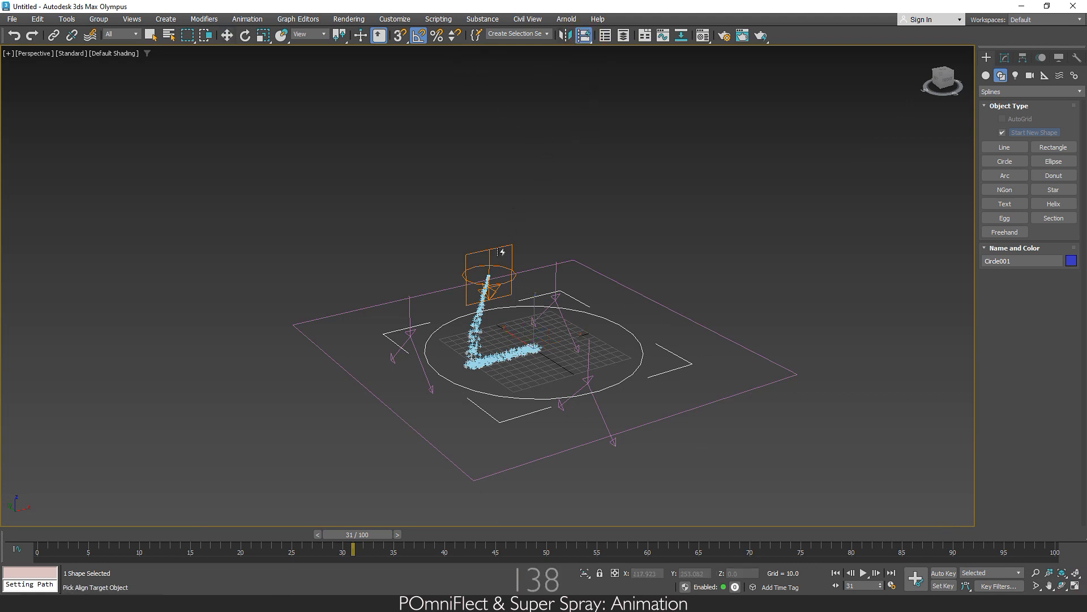
{"action": "left_click", "coordinate": [497, 248]}
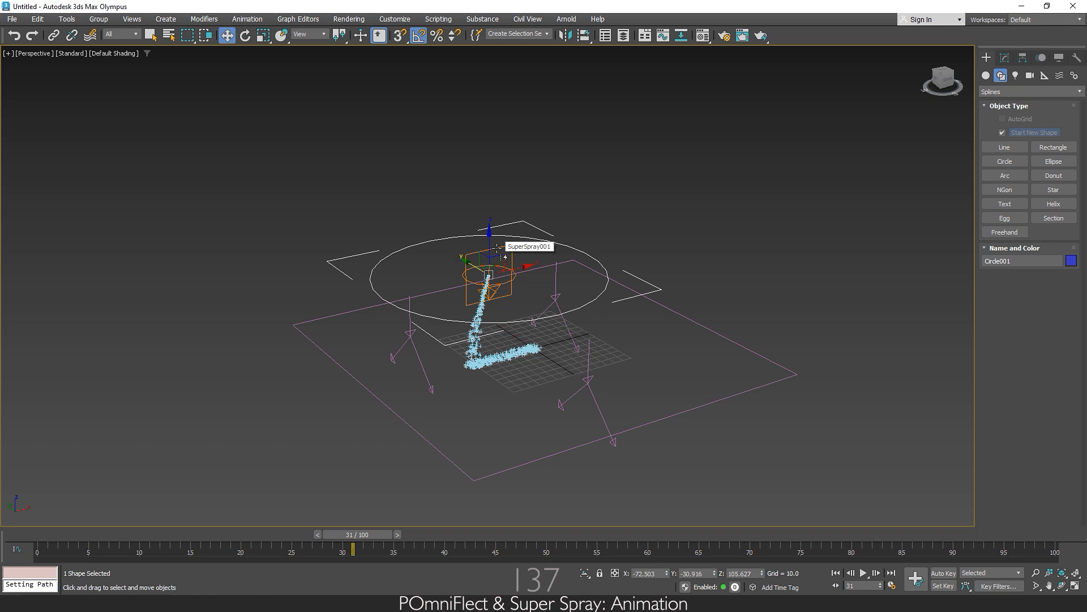
- Attach the Super Spray to the circle with a Path Constraint, and play the animation to check its motion
{"action": "left_click", "coordinate": [503, 285]}
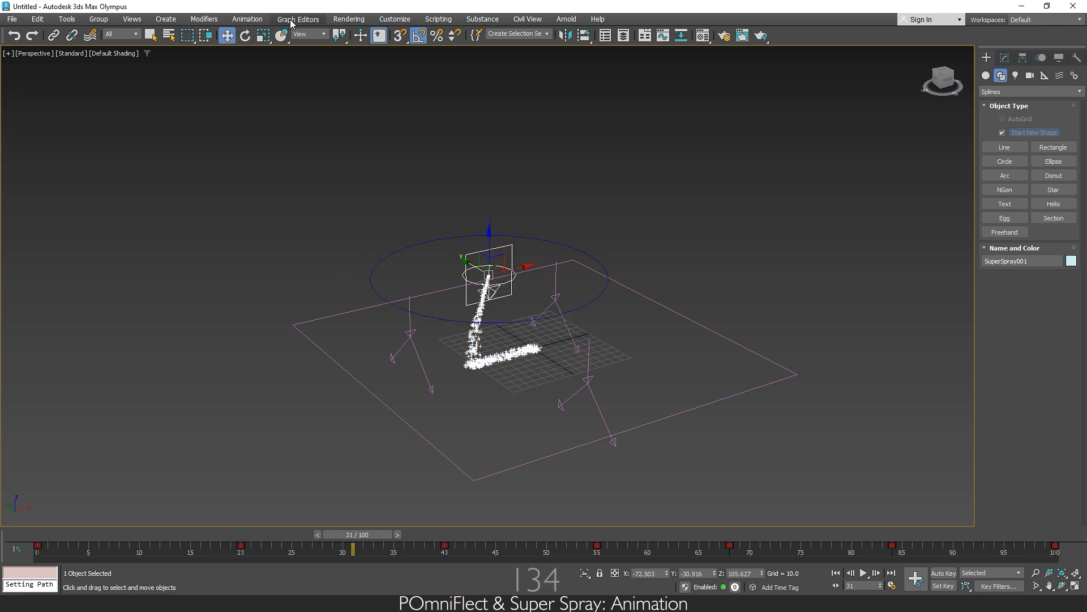
{"action": "left_click", "coordinate": [253, 21]}
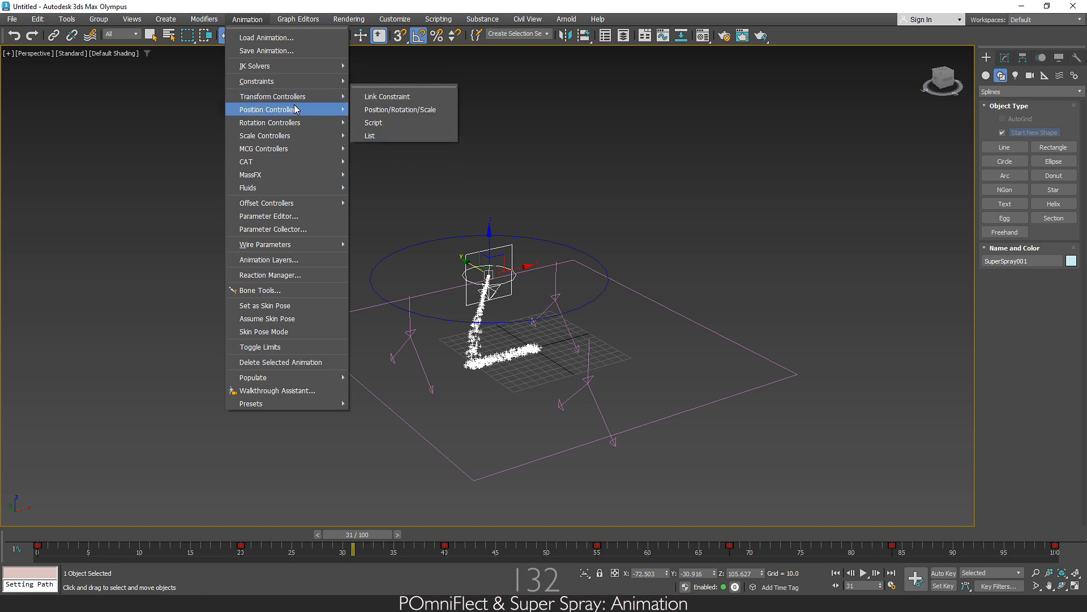
{"action": "mouse_move", "coordinate": [296, 110]}
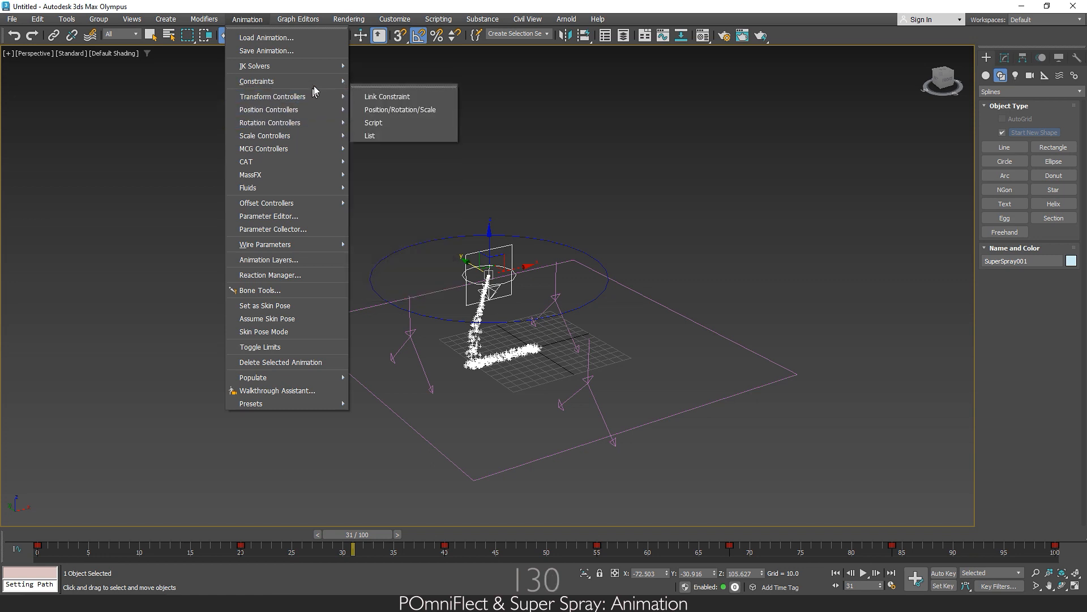
{"action": "mouse_move", "coordinate": [317, 82]}
{"action": "mouse_move", "coordinate": [437, 108]}
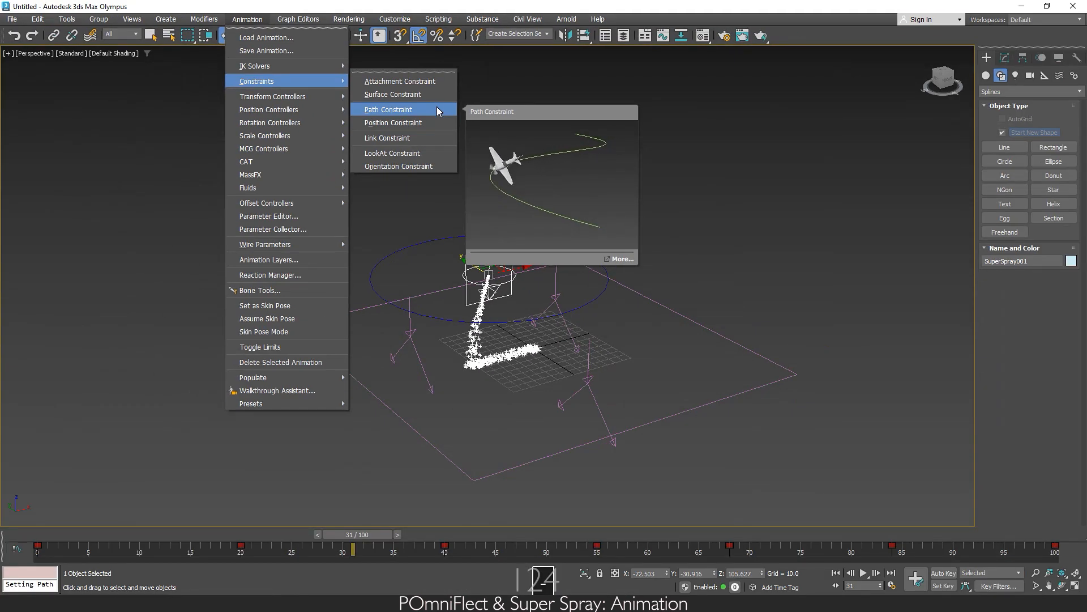
{"action": "left_click", "coordinate": [436, 110]}
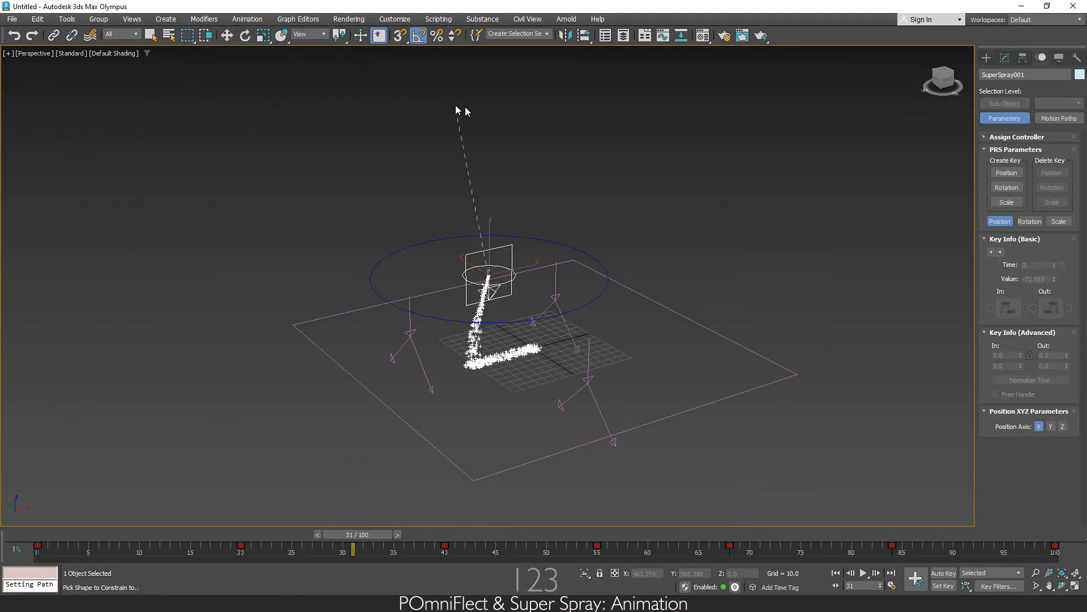
{"action": "left_click", "coordinate": [570, 246]}
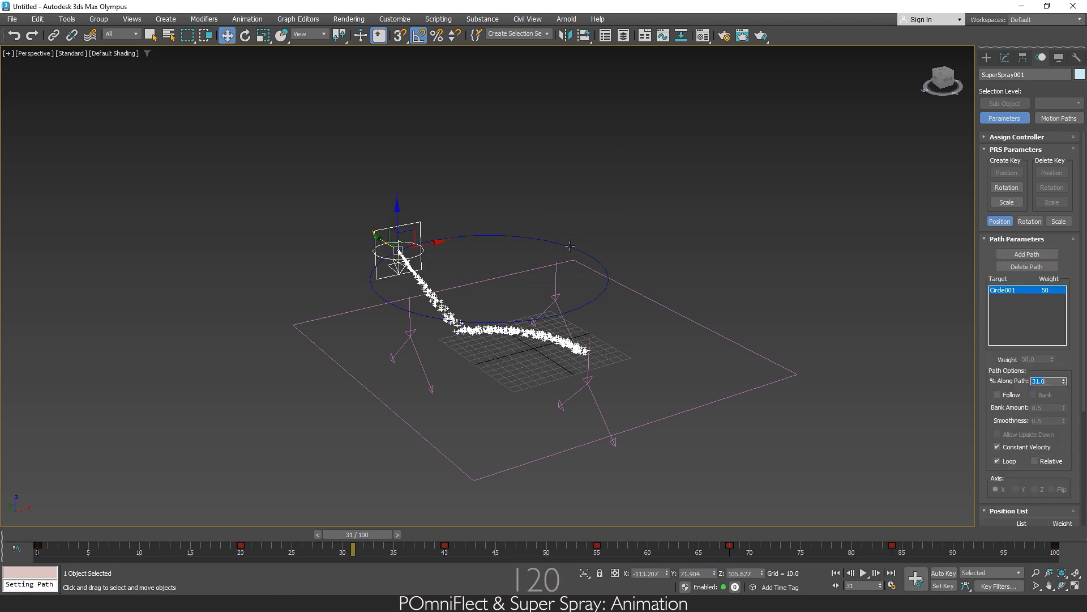
{"action": "left_click", "coordinate": [862, 573]}
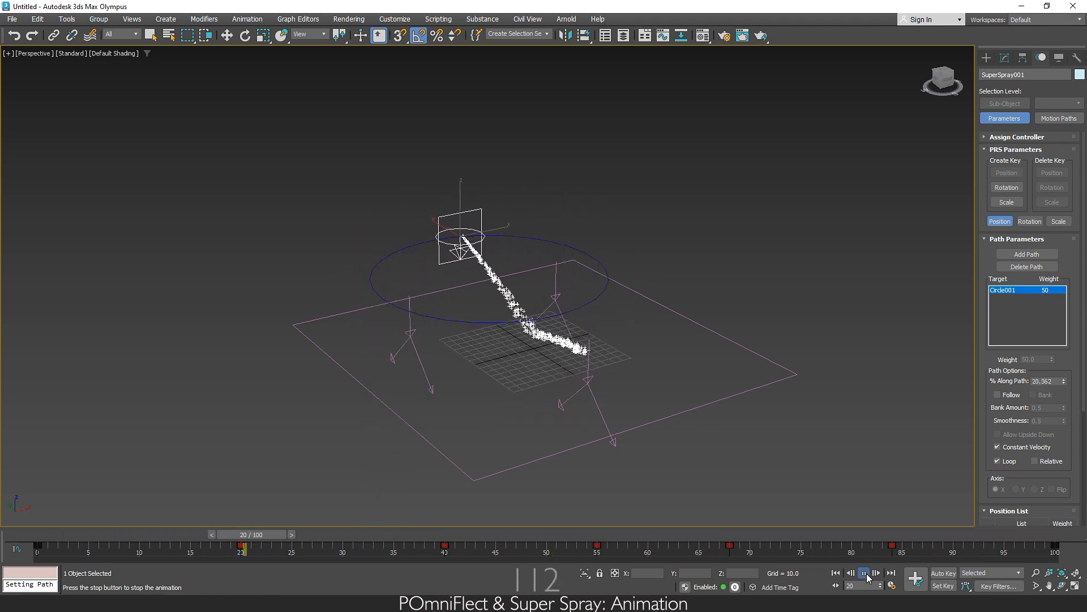
{"action": "left_click", "coordinate": [865, 573]}
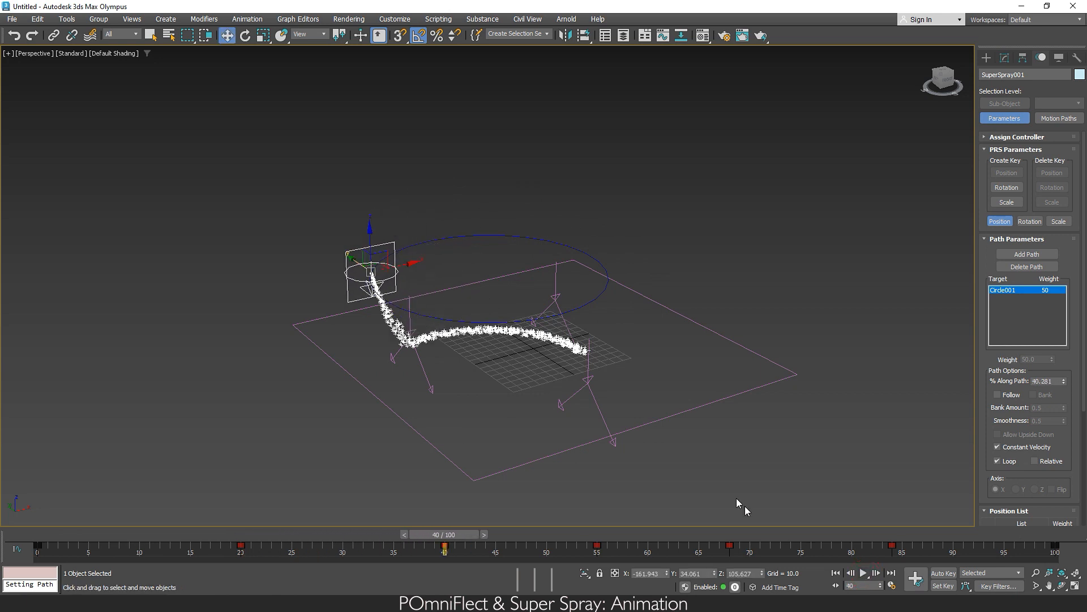
- Center the raised circle over the deflector at X 0 and Y 0, and play the animation
{"action": "left_click", "coordinate": [683, 411]}
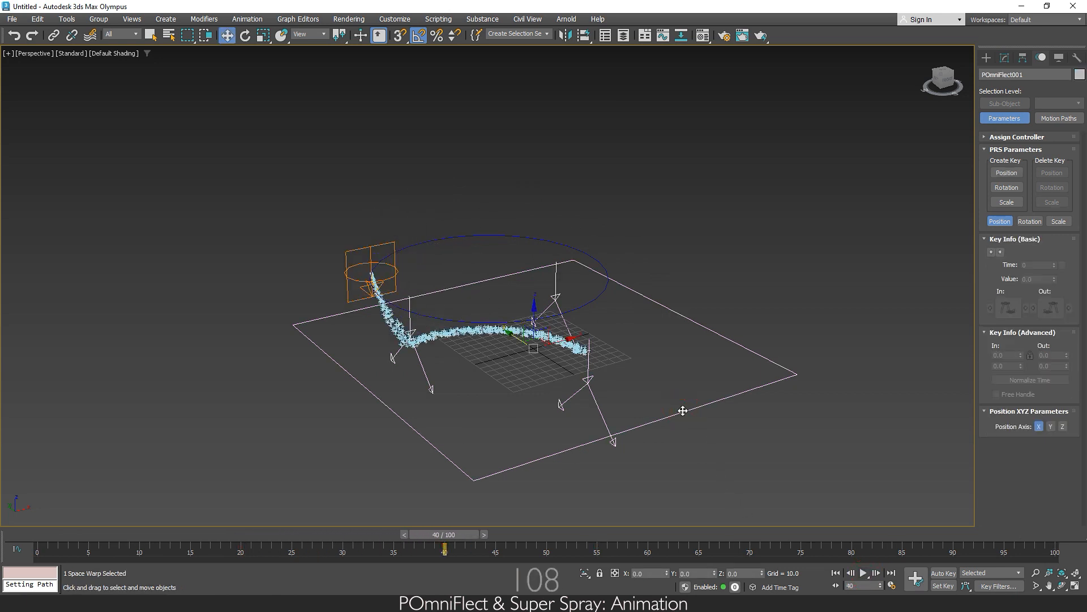
{"action": "left_click", "coordinate": [583, 306]}
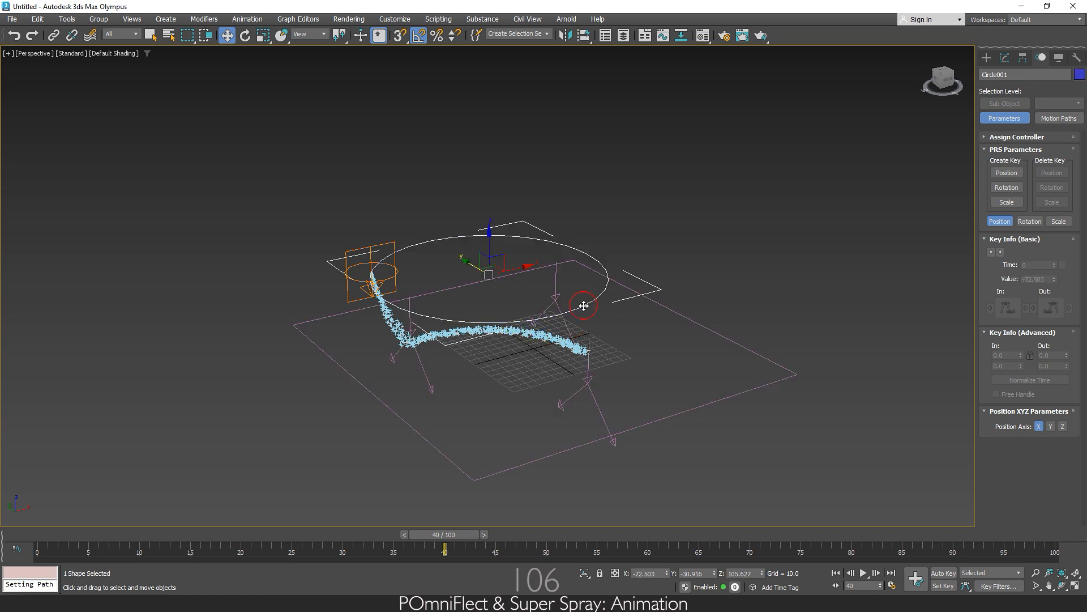
{"action": "right_click", "coordinate": [667, 575]}
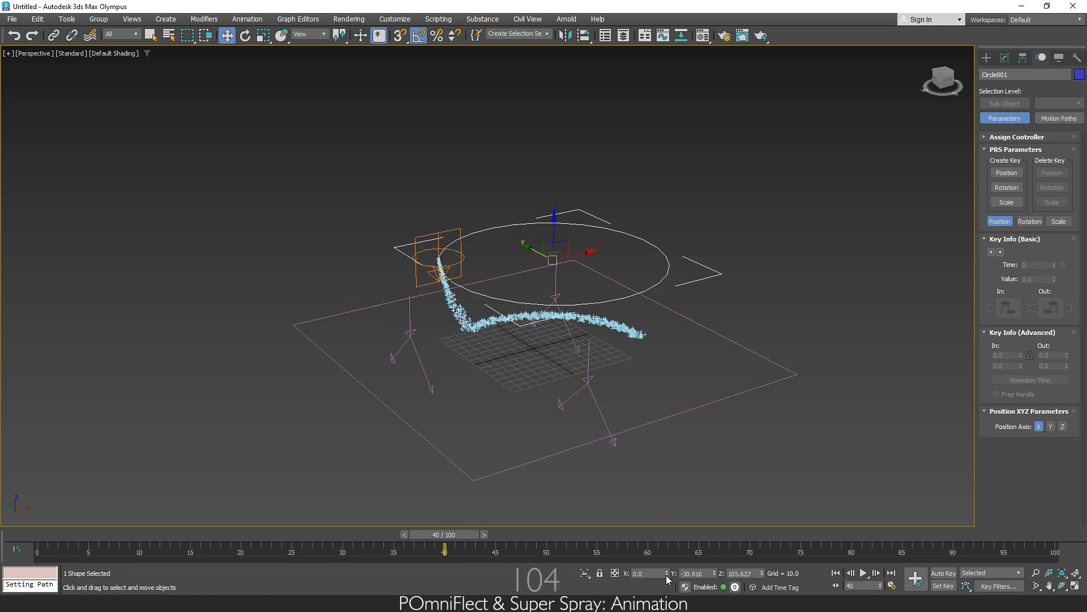
{"action": "right_click", "coordinate": [714, 574]}
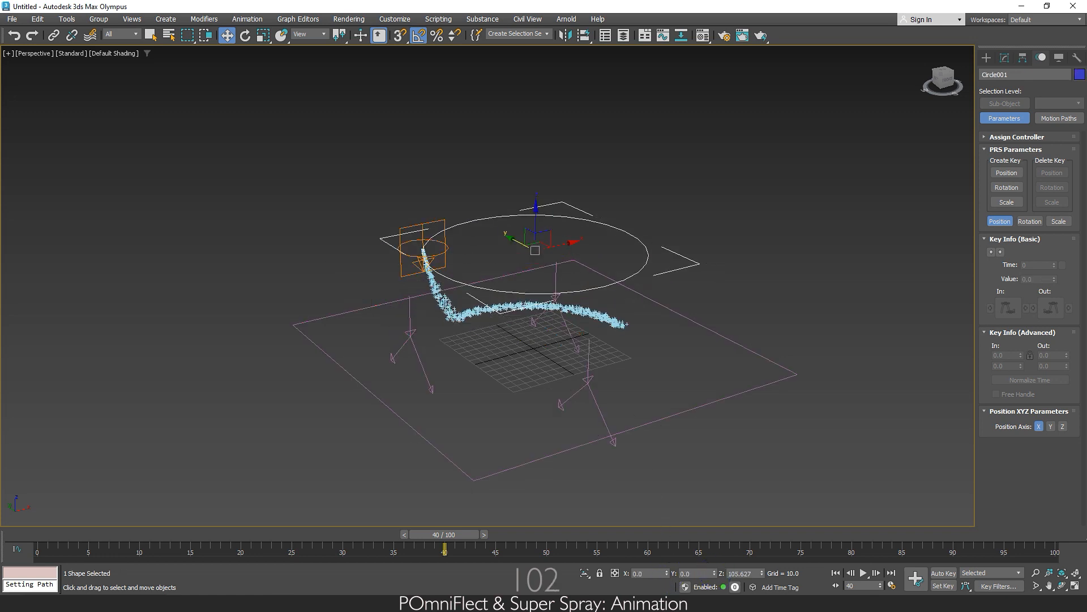
{"action": "left_click", "coordinate": [864, 573]}
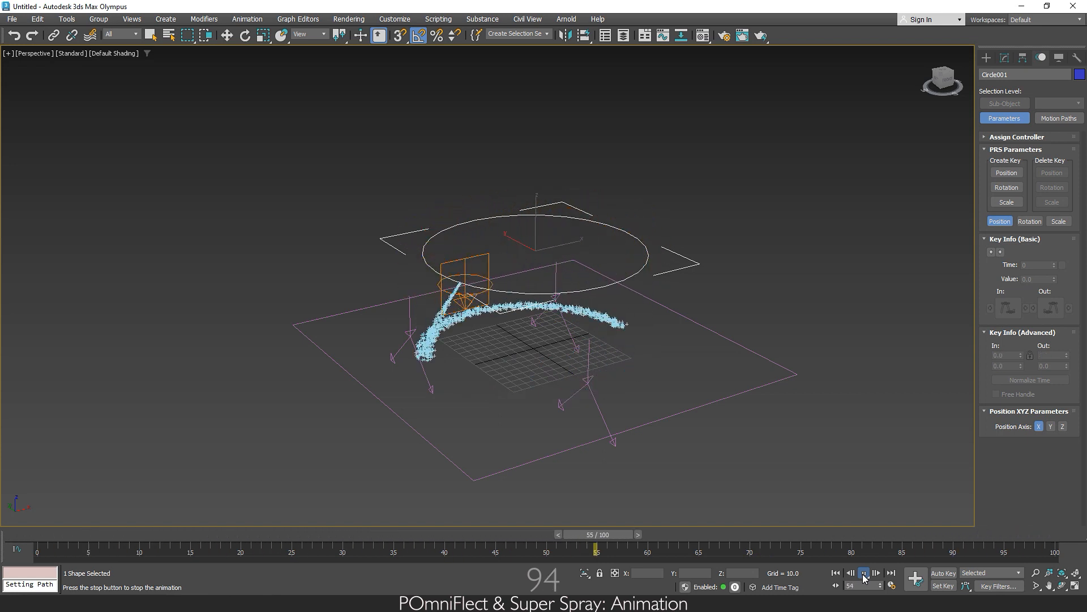
- Stop the playback, select the Super Spray, and set its viewport display to Mesh
{"action": "left_click", "coordinate": [864, 573]}
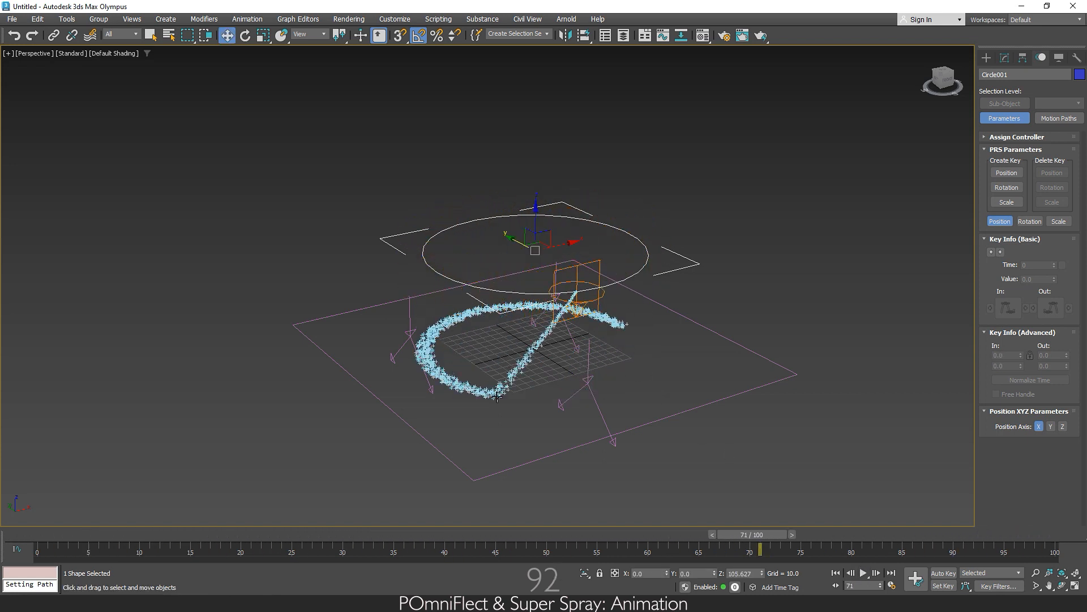
{"action": "scroll", "coordinate": [496, 397], "scroll_direction": "up", "scroll_amount": 5}
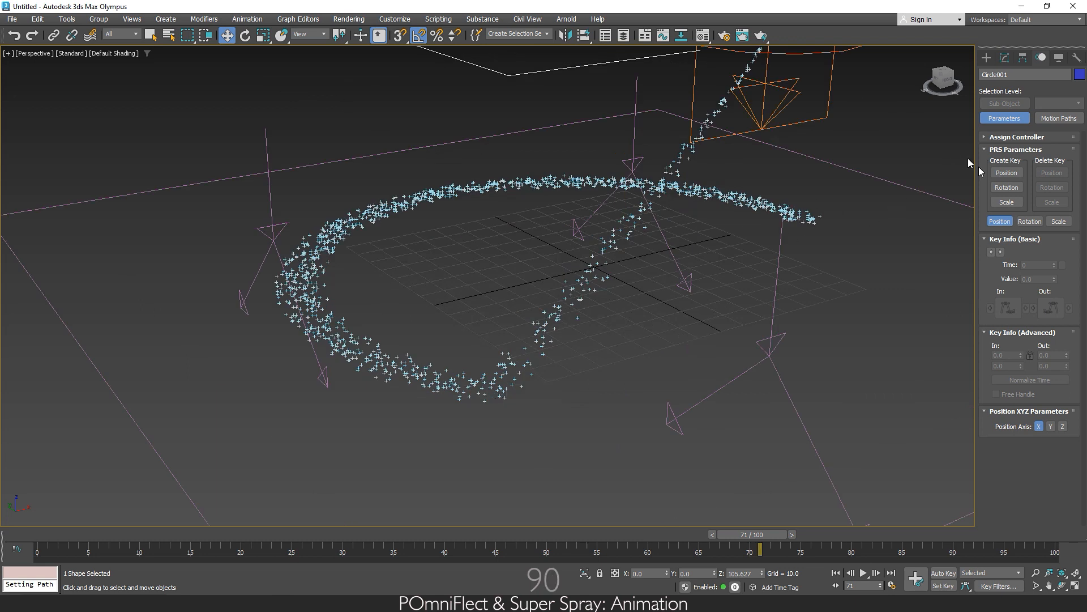
{"action": "left_click", "coordinate": [1004, 58]}
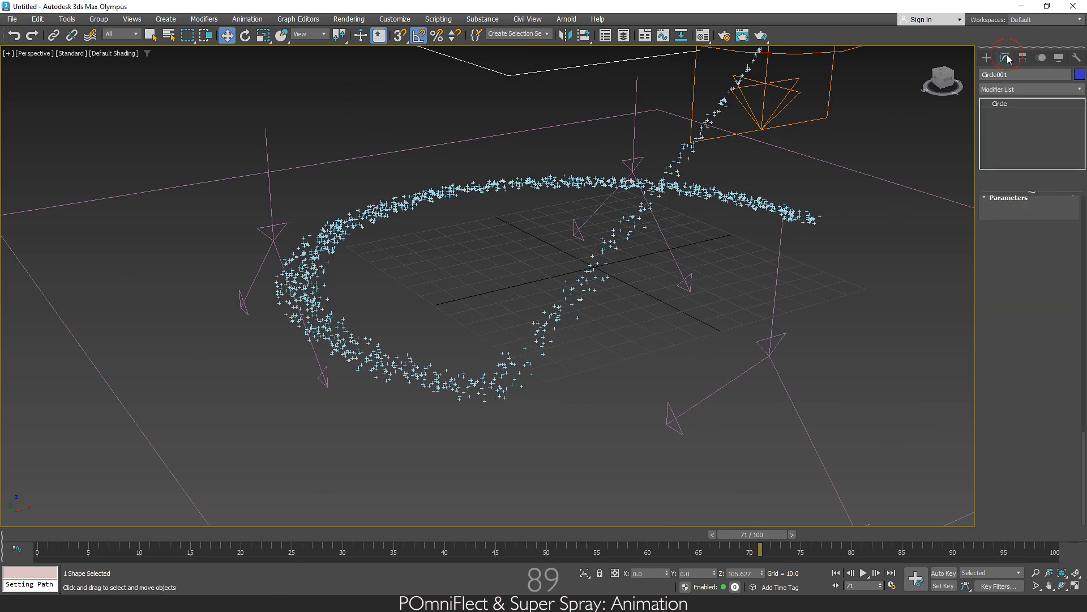
{"action": "left_click", "coordinate": [897, 230]}
{"action": "left_click", "coordinate": [822, 119]}
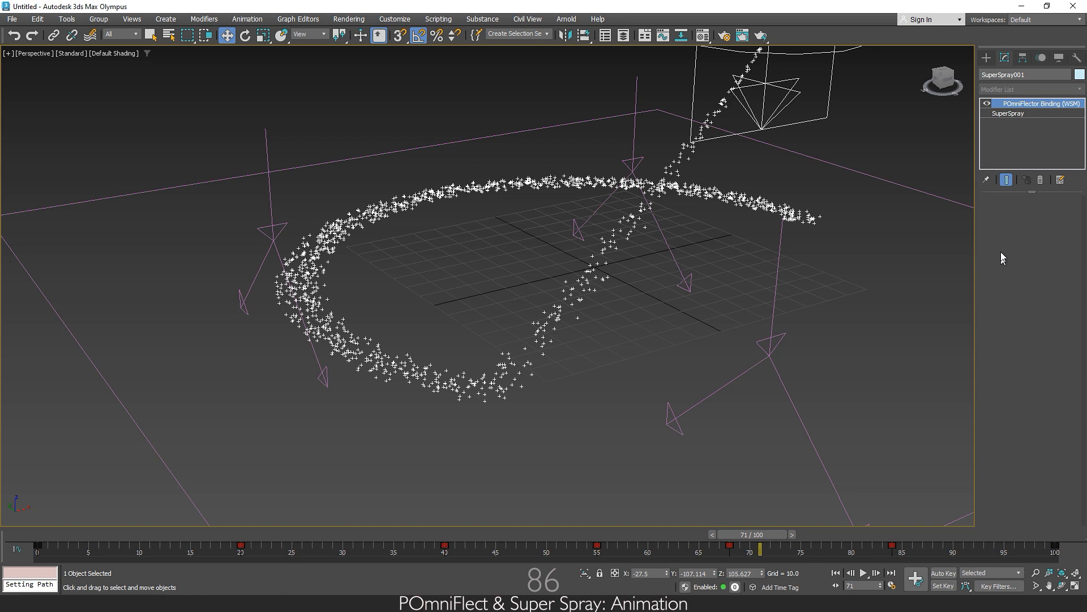
{"action": "left_click", "coordinate": [1009, 115]}
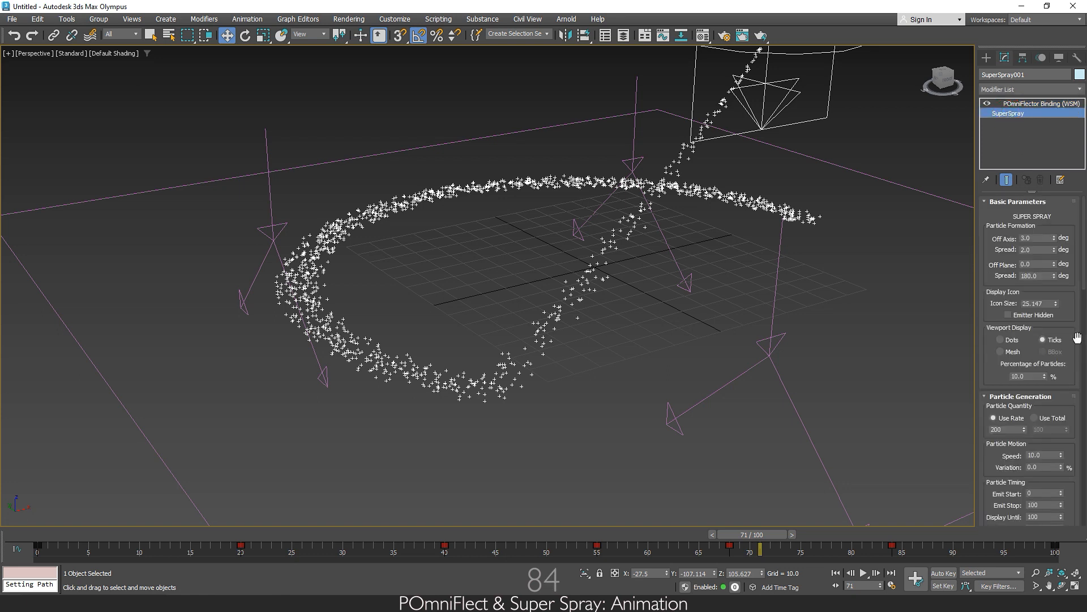
{"action": "left_click_drag", "start_coordinate": [1076, 337], "coordinate": [1072, 276]}
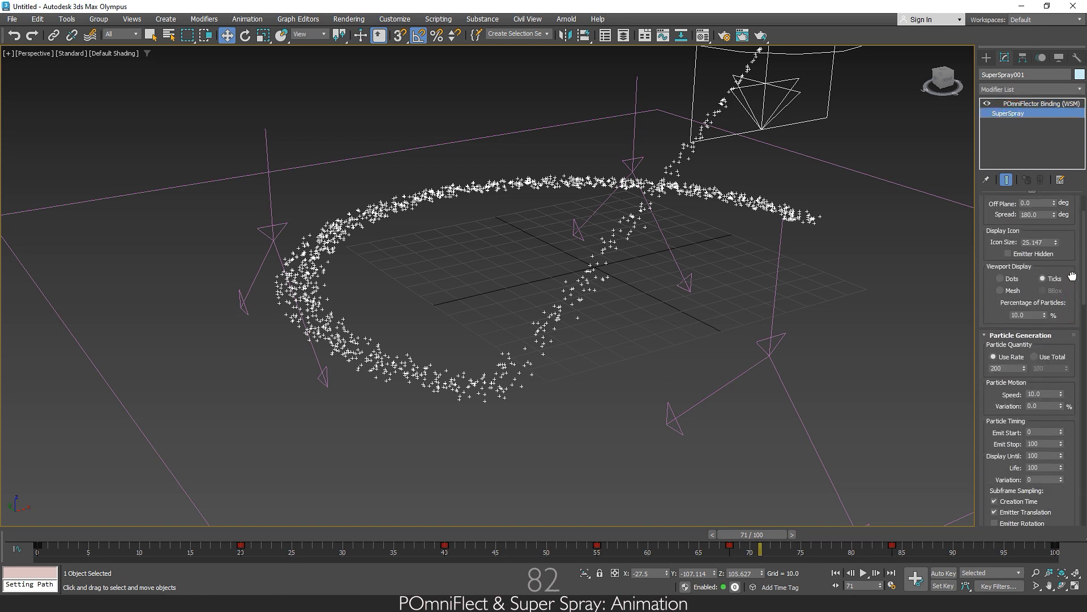
{"action": "left_click", "coordinate": [1001, 291]}
- Set the Super Spray's standard particle type to Cube, and play the animation to check the particles
{"action": "scroll", "coordinate": [998, 398], "scroll_direction": "down", "scroll_amount": 5}
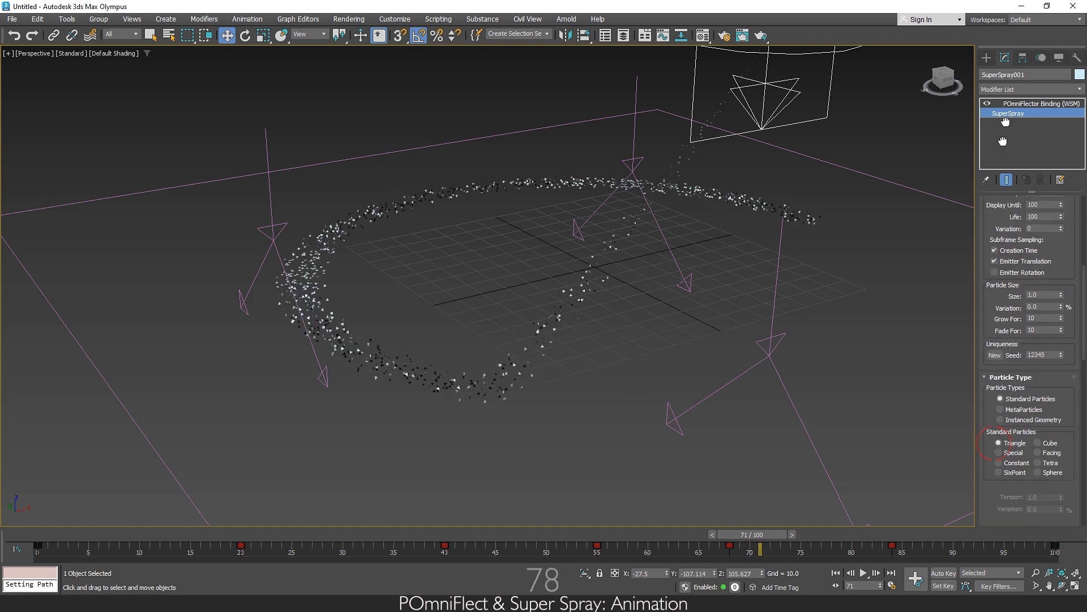
{"action": "scroll", "coordinate": [984, 421], "scroll_direction": "down", "scroll_amount": 1}
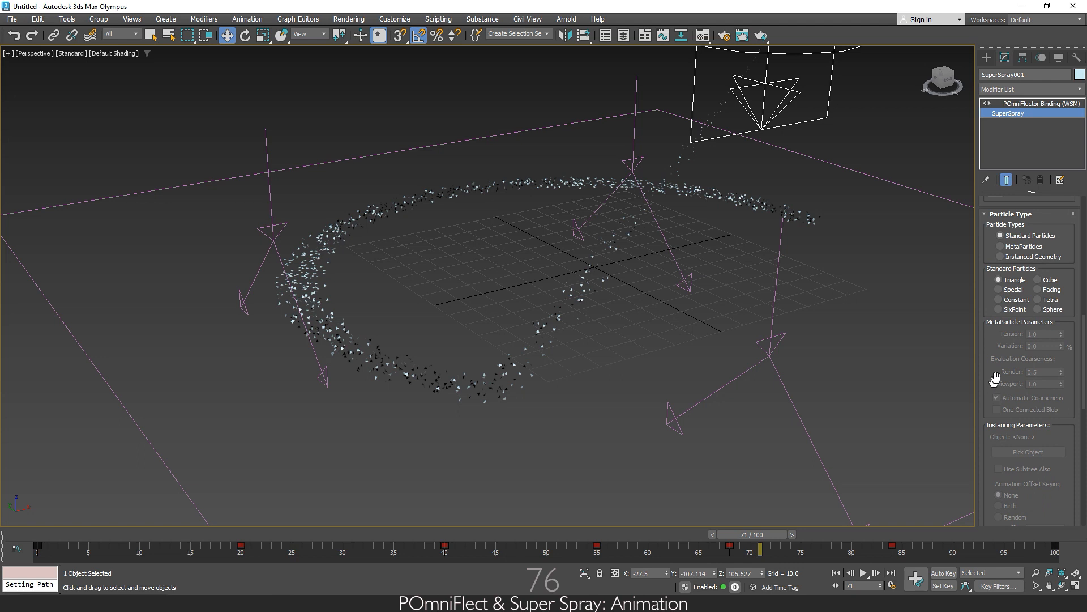
{"action": "left_click", "coordinate": [1052, 281]}
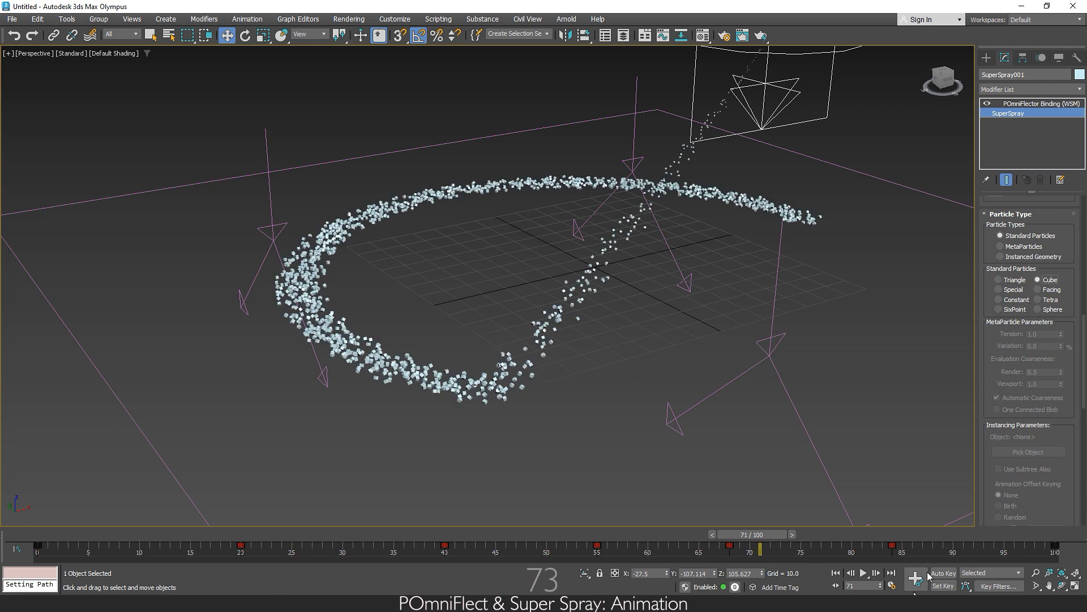
{"action": "left_click", "coordinate": [865, 575]}
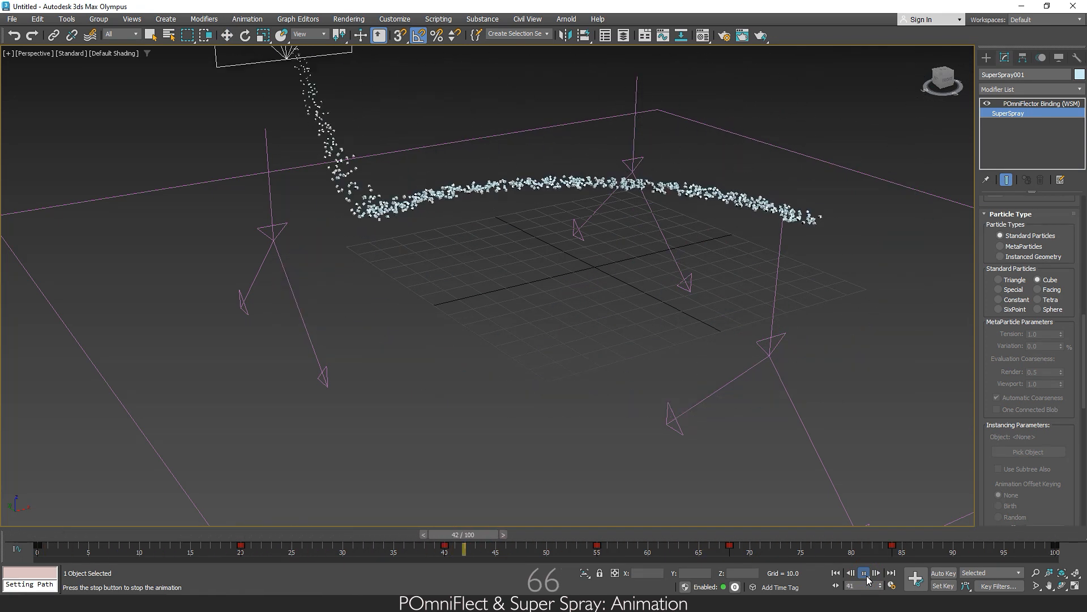
{"action": "left_click", "coordinate": [865, 573]}
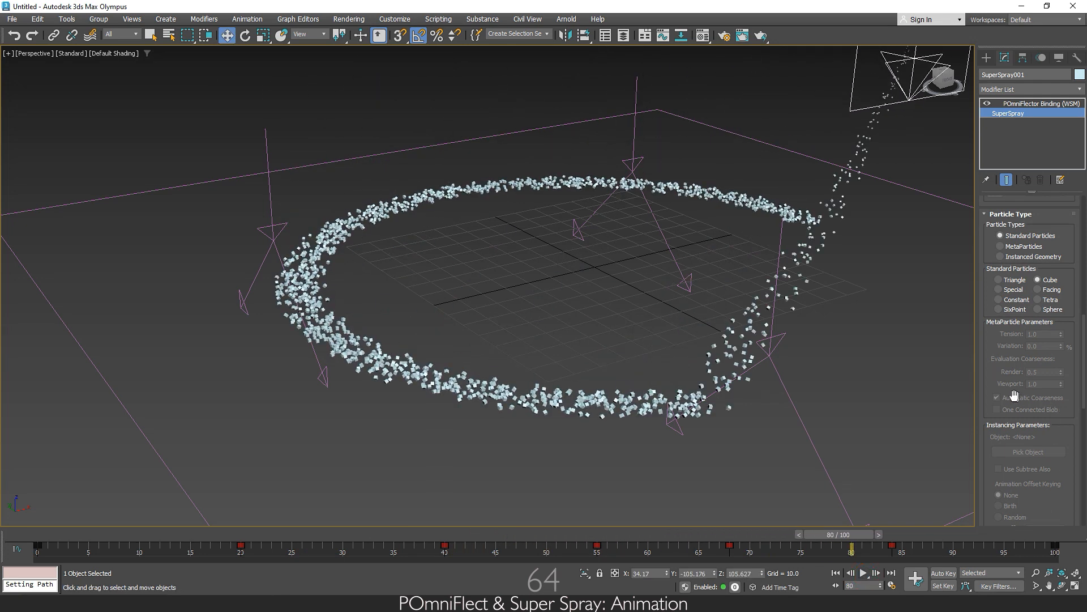
- Set the particles' Spin Time to 0, and preview the animation up to frame 96
{"action": "left_click", "coordinate": [989, 219]}
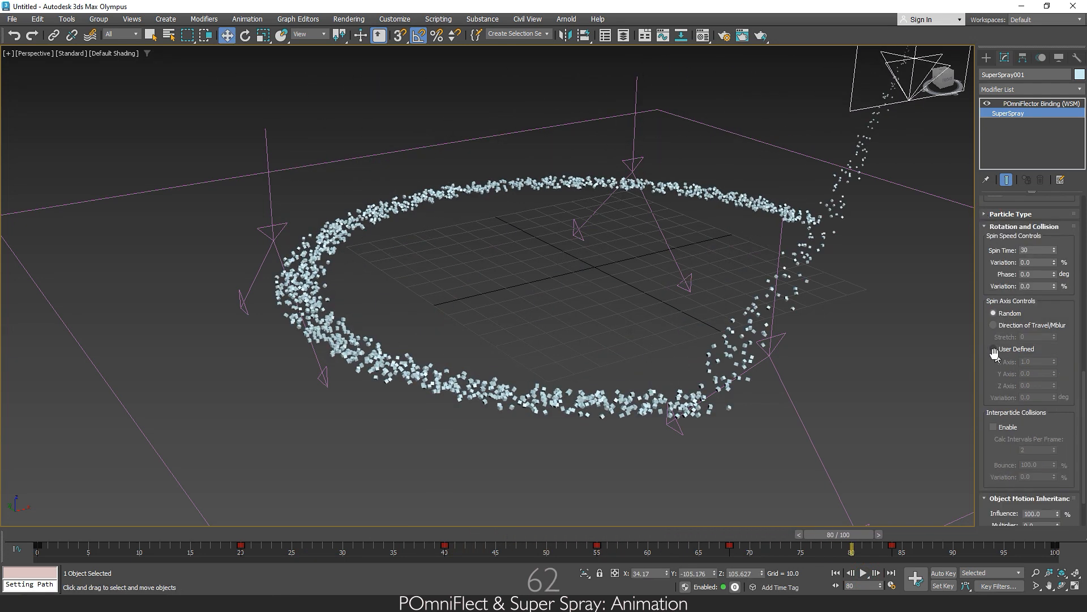
{"action": "left_click", "coordinate": [994, 498]}
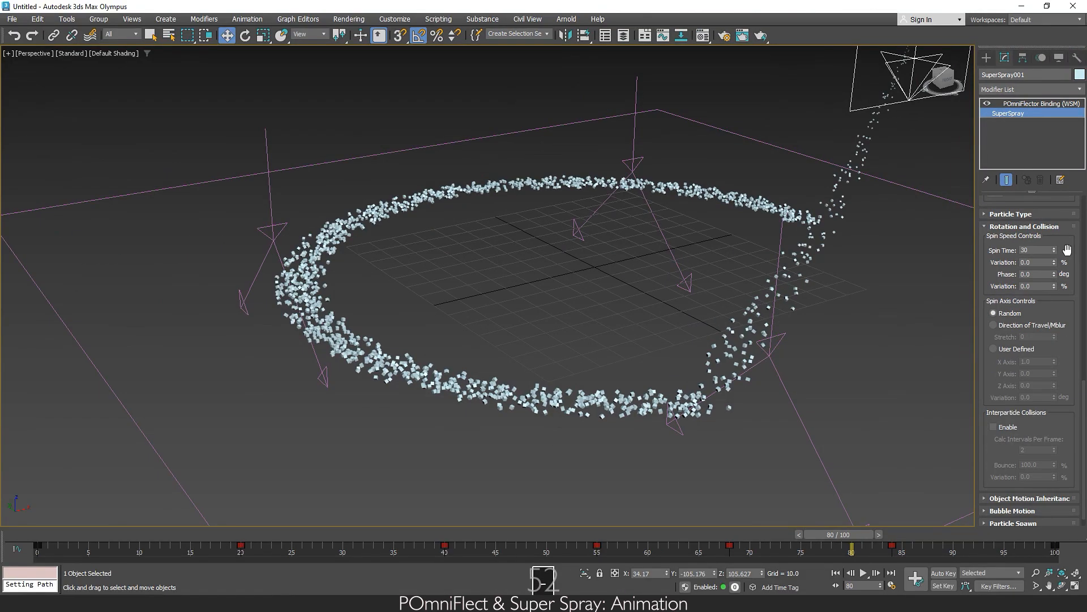
{"action": "type", "text": "0"}
{"action": "key", "text": "Return"}
{"action": "left_click", "coordinate": [863, 573]}
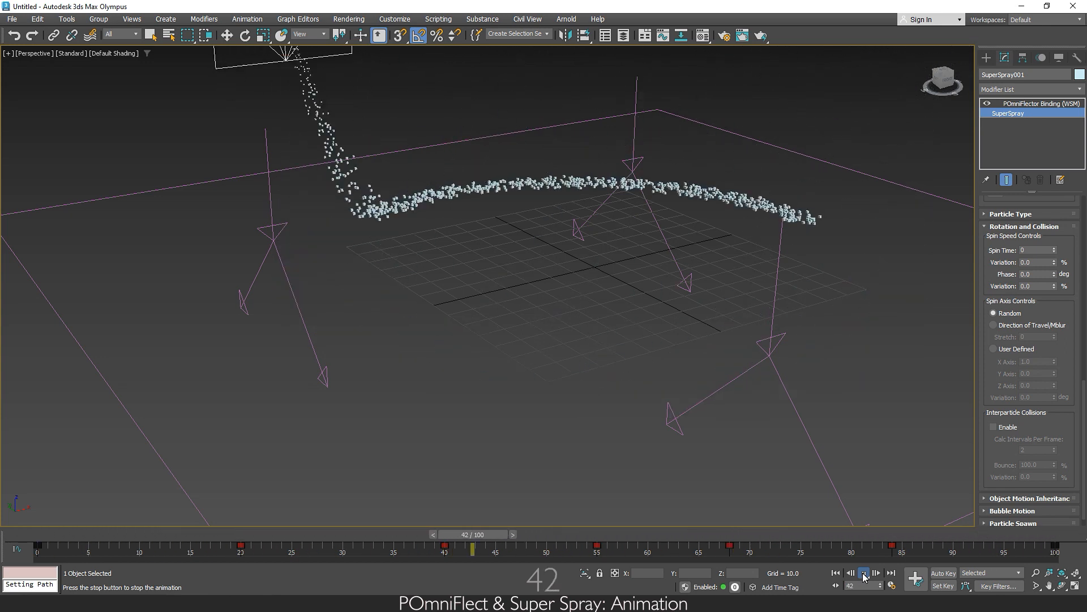
{"action": "left_click", "coordinate": [864, 575]}
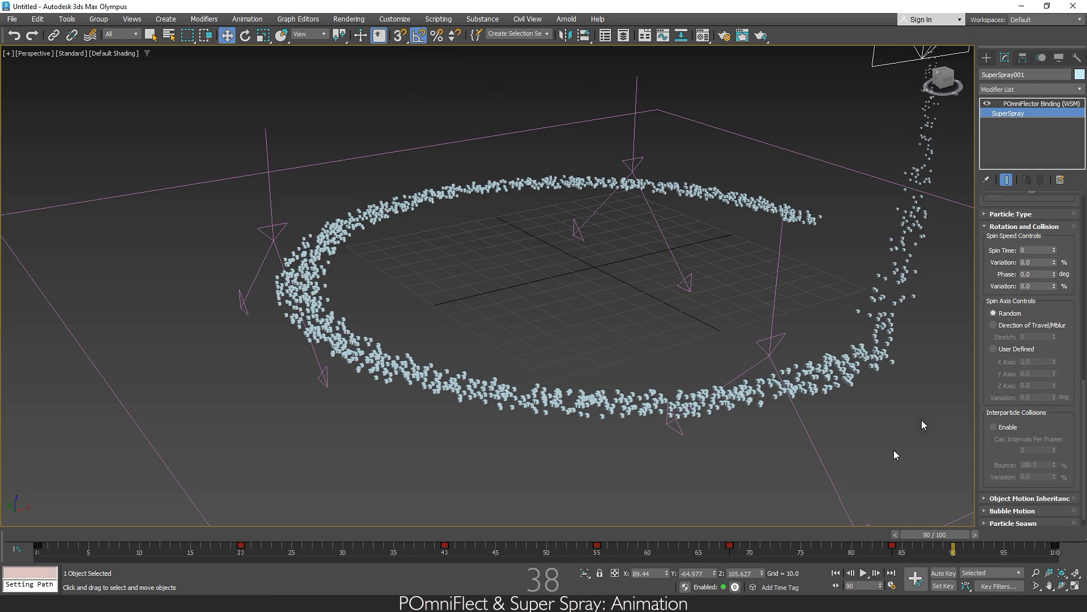
{"action": "left_click_drag", "start_coordinate": [922, 535], "coordinate": [987, 535]}
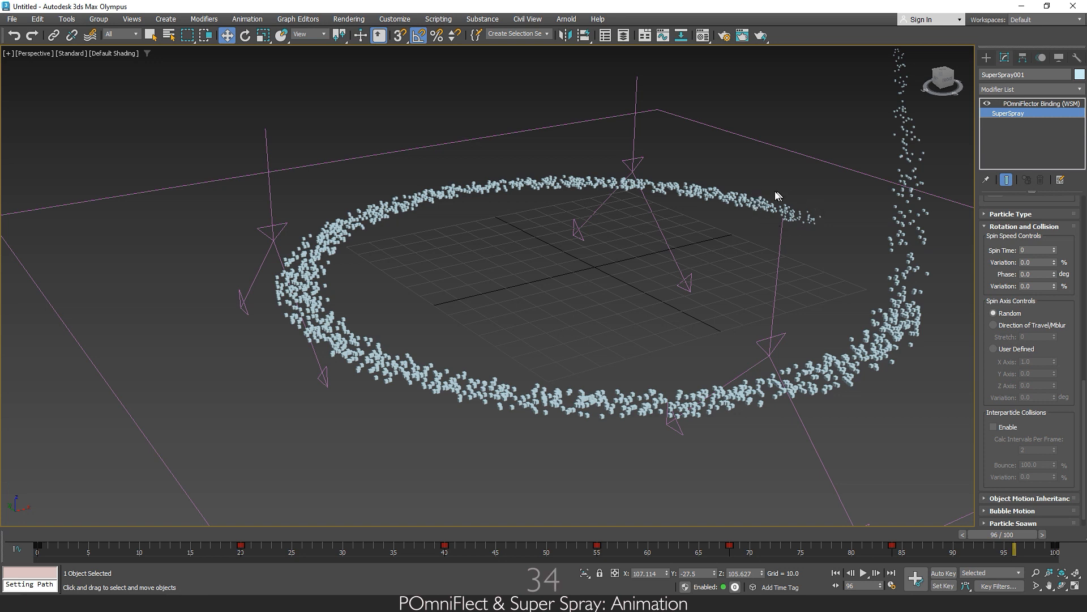
- Set the particles' Grow For and Fade For to 0, and play the animation with the whole circle path in view
{"action": "left_click", "coordinate": [1005, 226]}
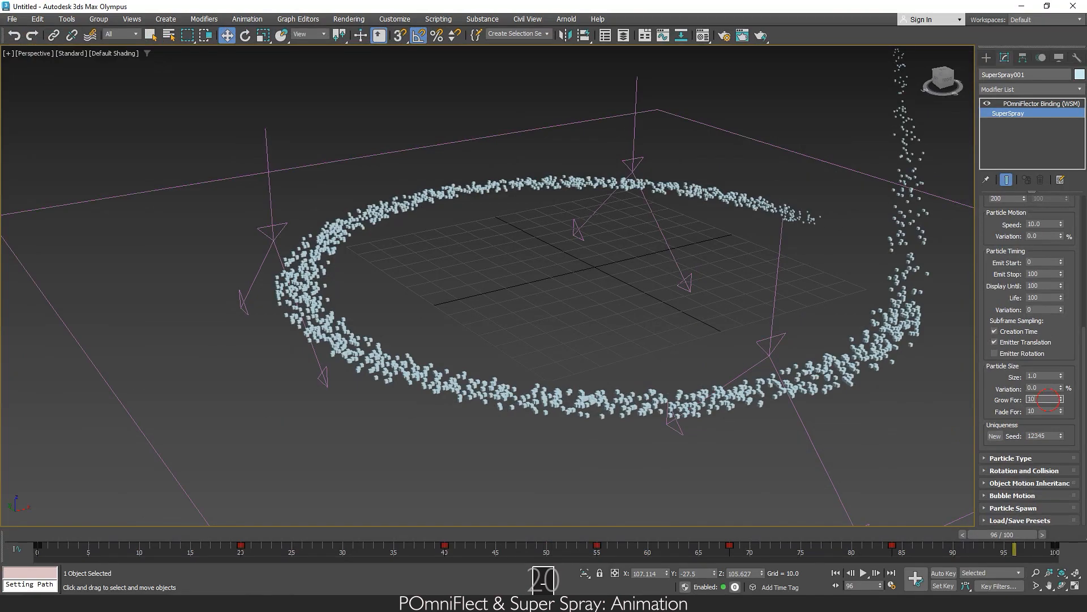
{"action": "type", "text": "0"}
{"action": "key", "text": "Return"}
{"action": "double_click", "coordinate": [1033, 411]}
{"action": "type", "text": "0"}
{"action": "key", "text": "Return"}
{"action": "middle_click_drag", "start_coordinate": [854, 344], "coordinate": [803, 450]}
{"action": "scroll", "coordinate": [728, 399], "scroll_direction": "down", "scroll_amount": 4}
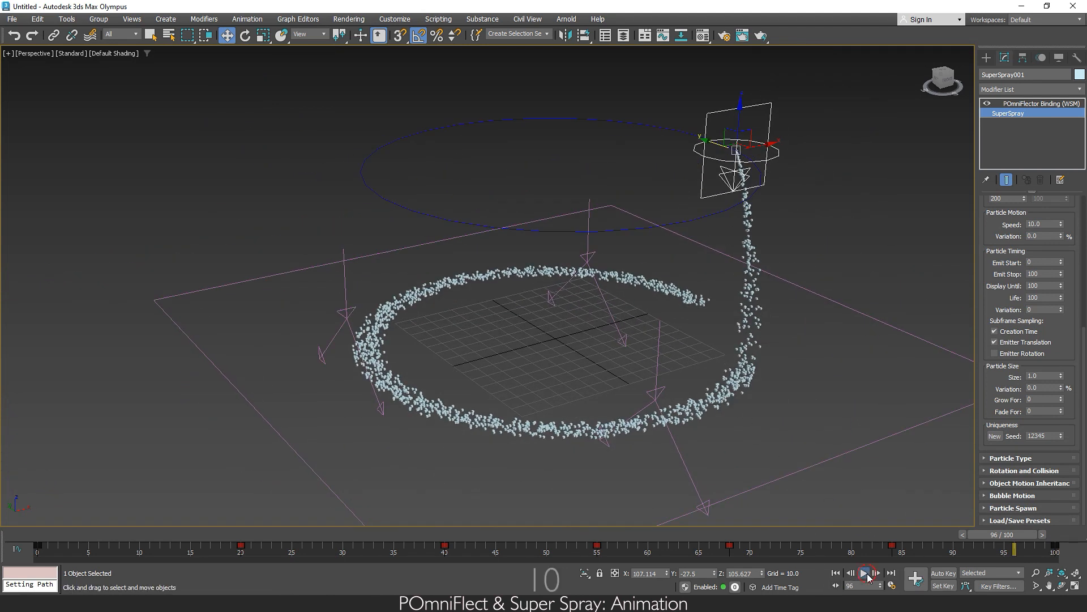
{"action": "left_click", "coordinate": [865, 573]}
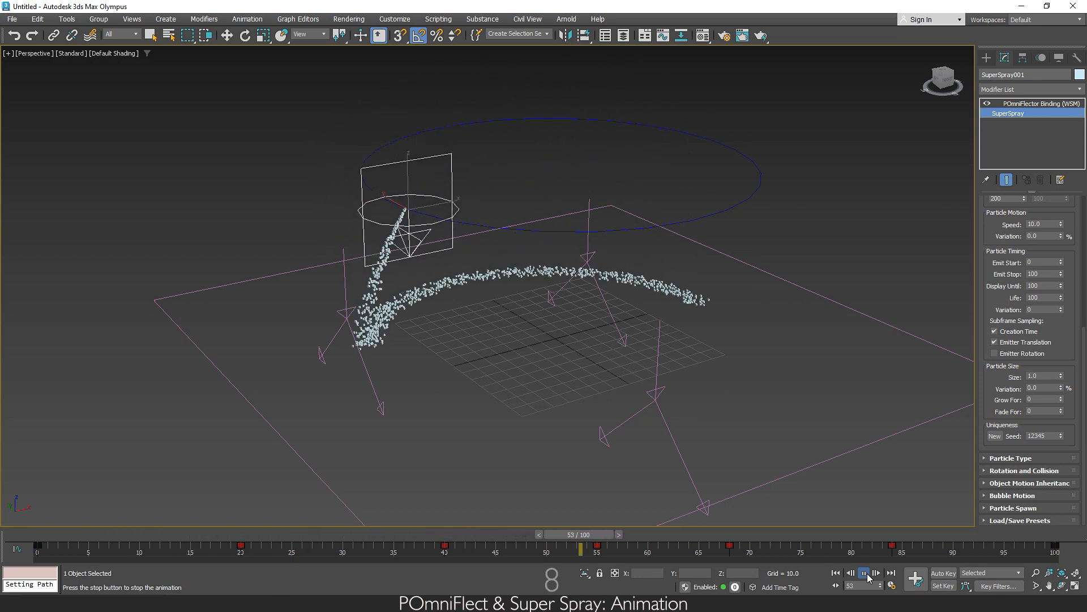